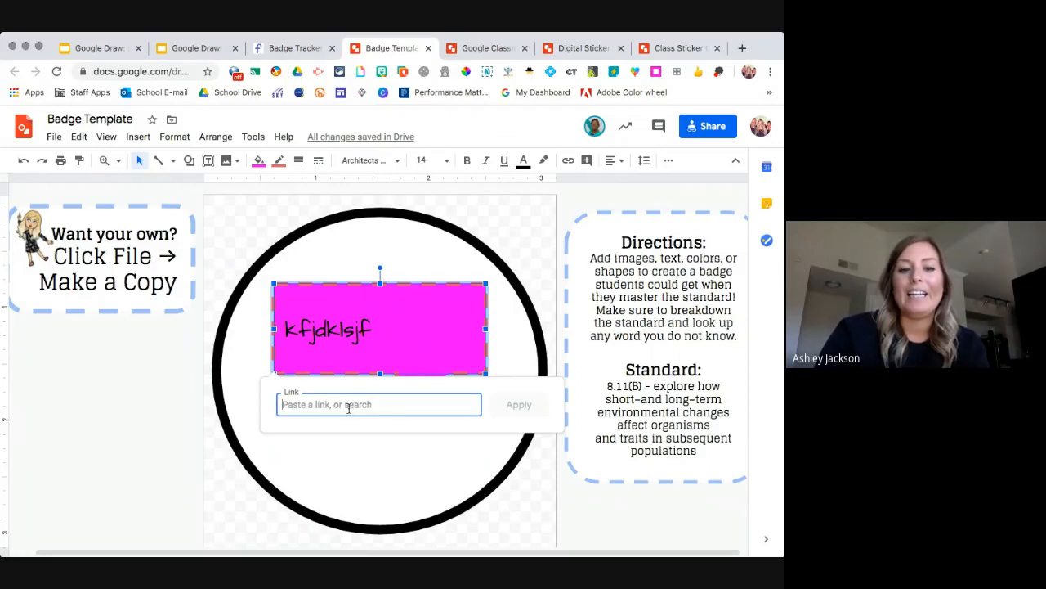
Dismiss the speech-bubble's link box and switch to the Digital Sticker Template drawing.
click(489, 364)
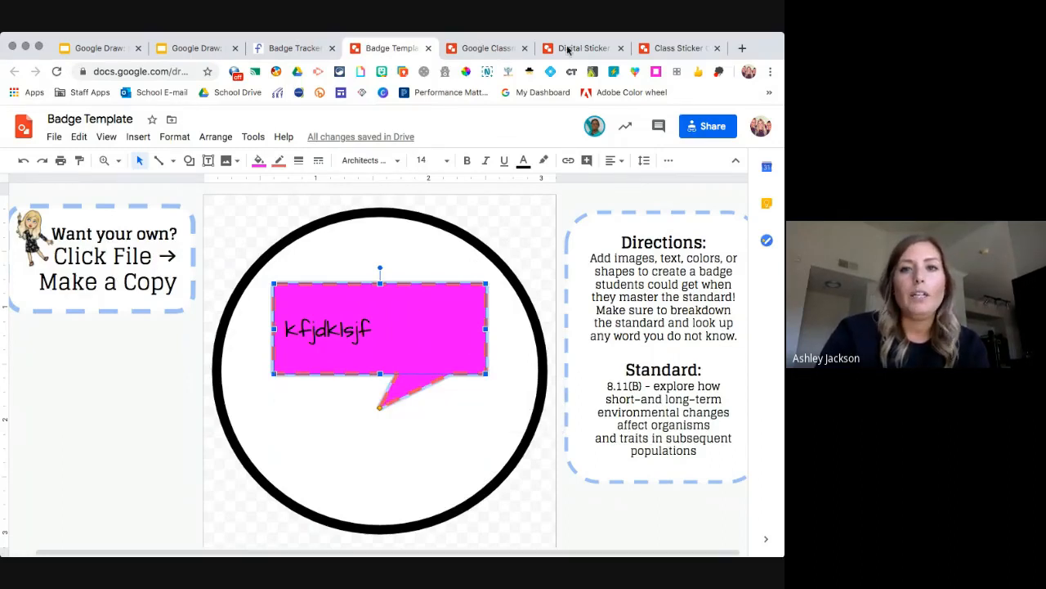
click(601, 49)
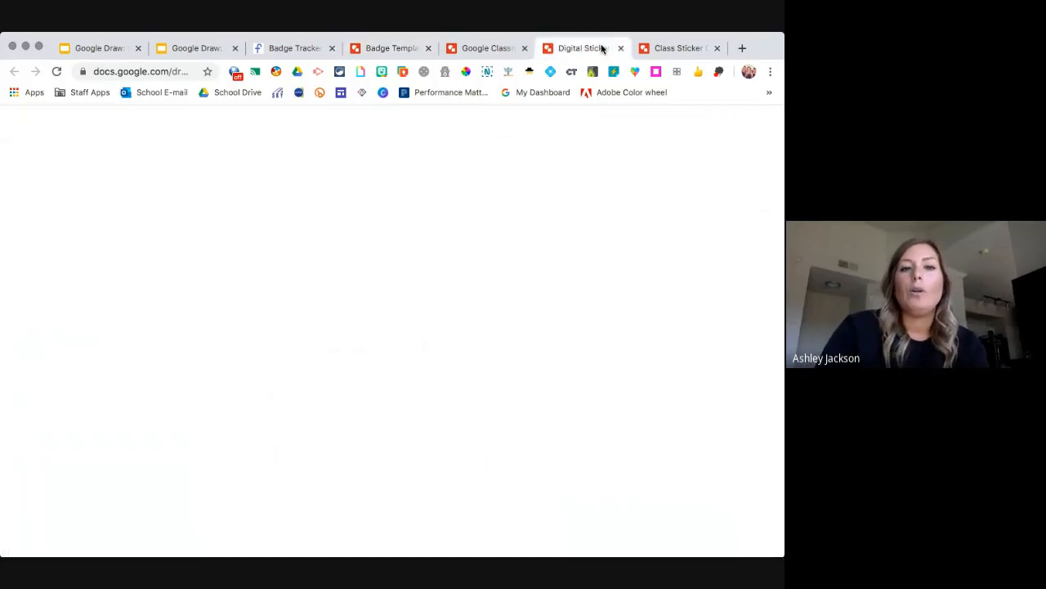
Fill the sticker canvas background with solid light green.
right_click(344, 360)
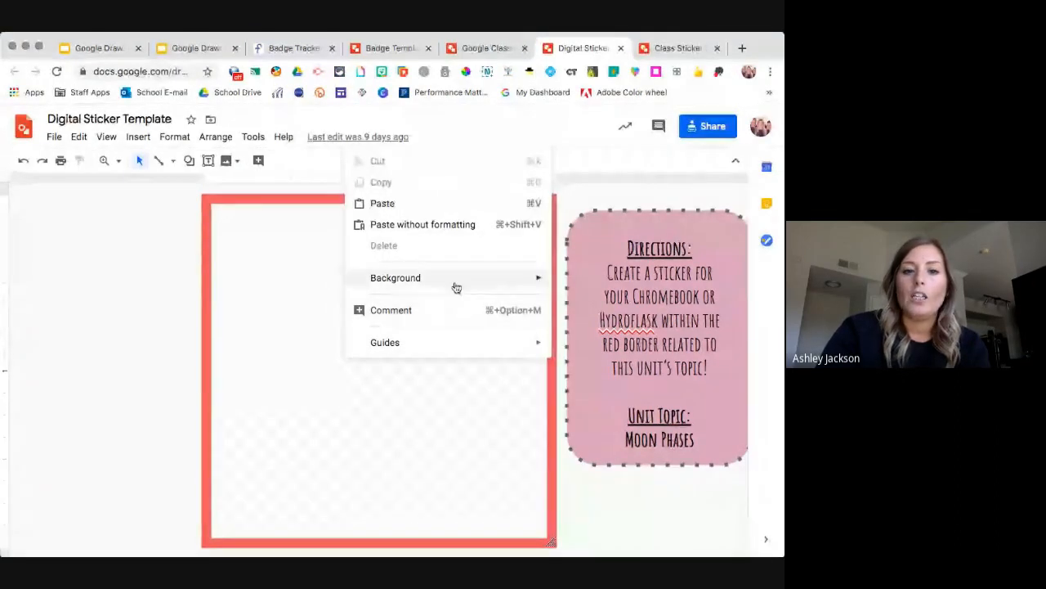
mouse_move(455, 286)
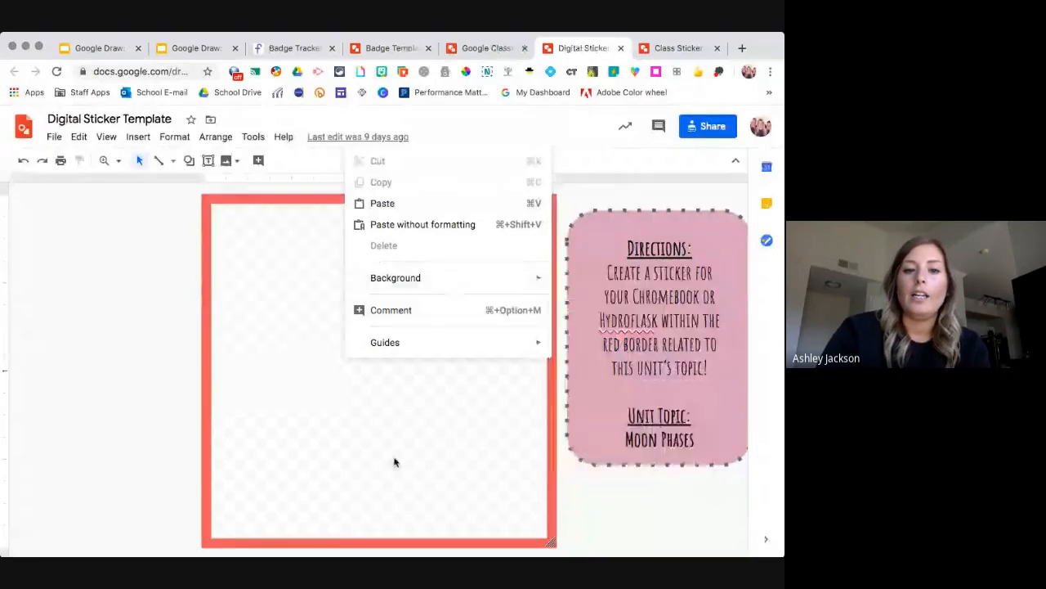
right_click(368, 363)
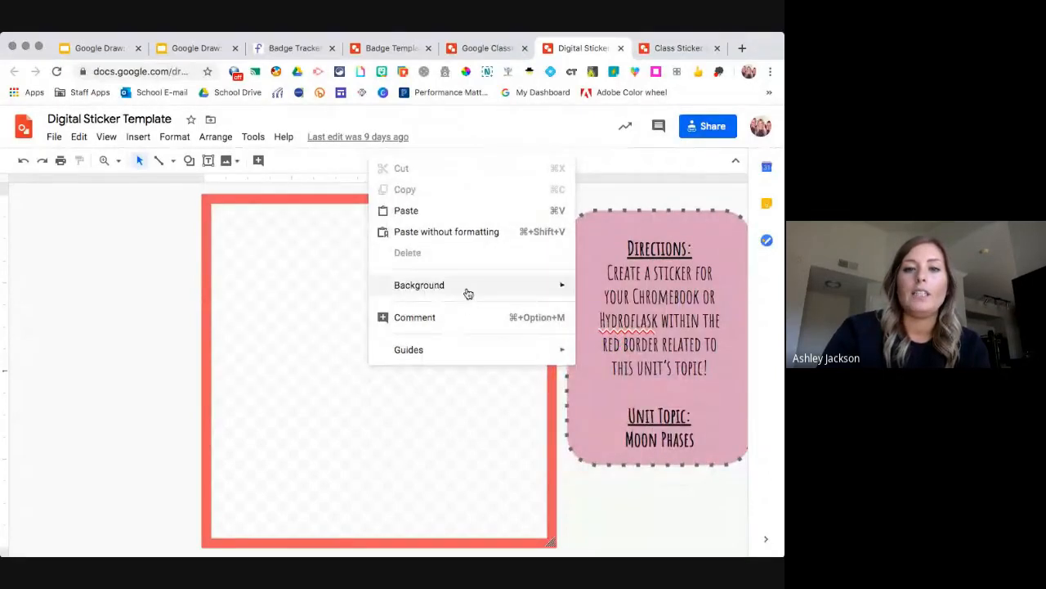
mouse_move(493, 293)
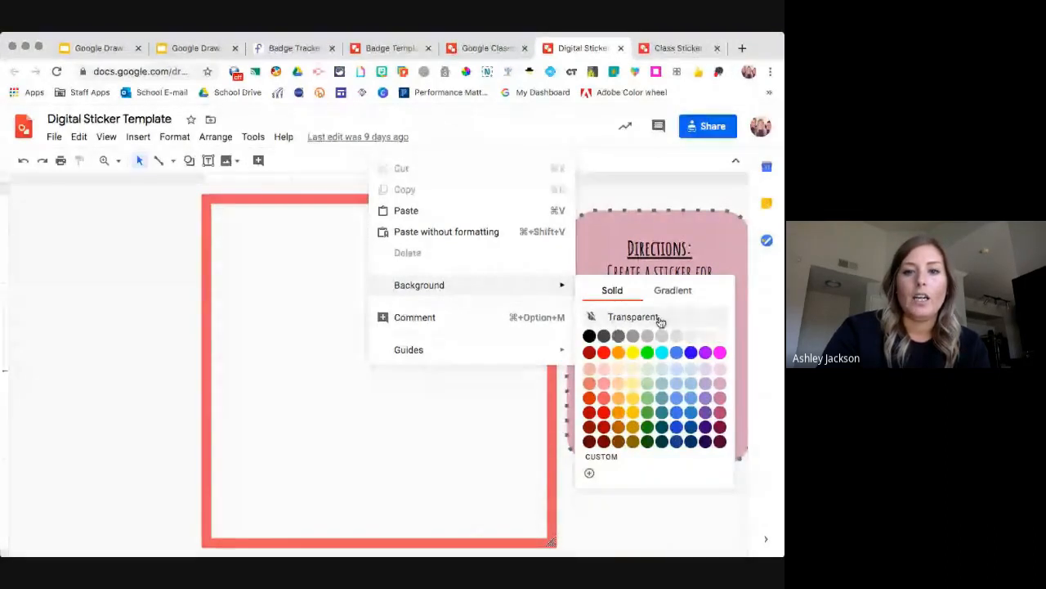
click(650, 382)
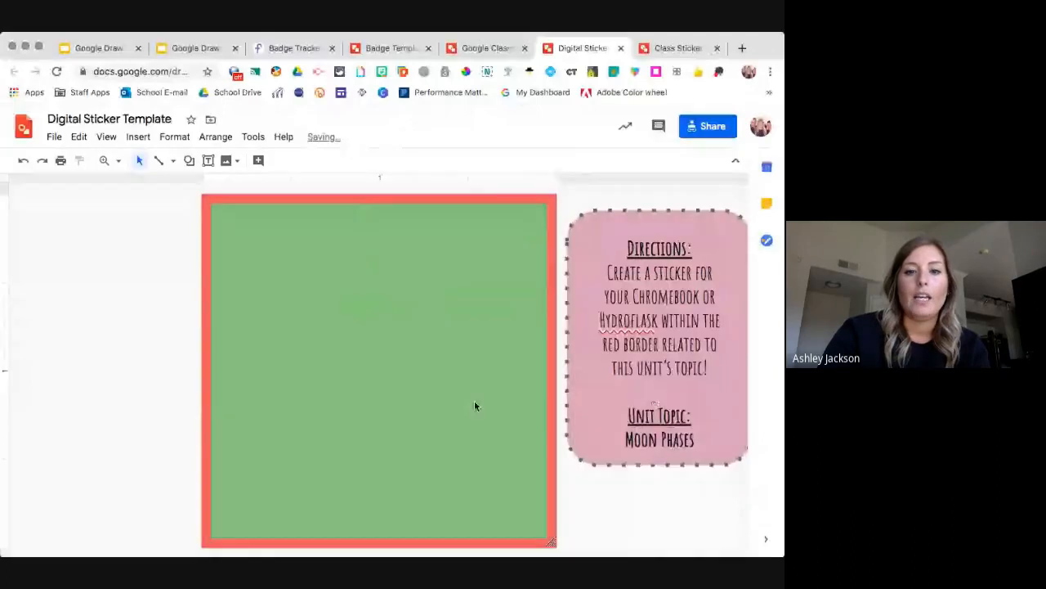
Replace the green with a light blue radial gradient background.
right_click(463, 392)
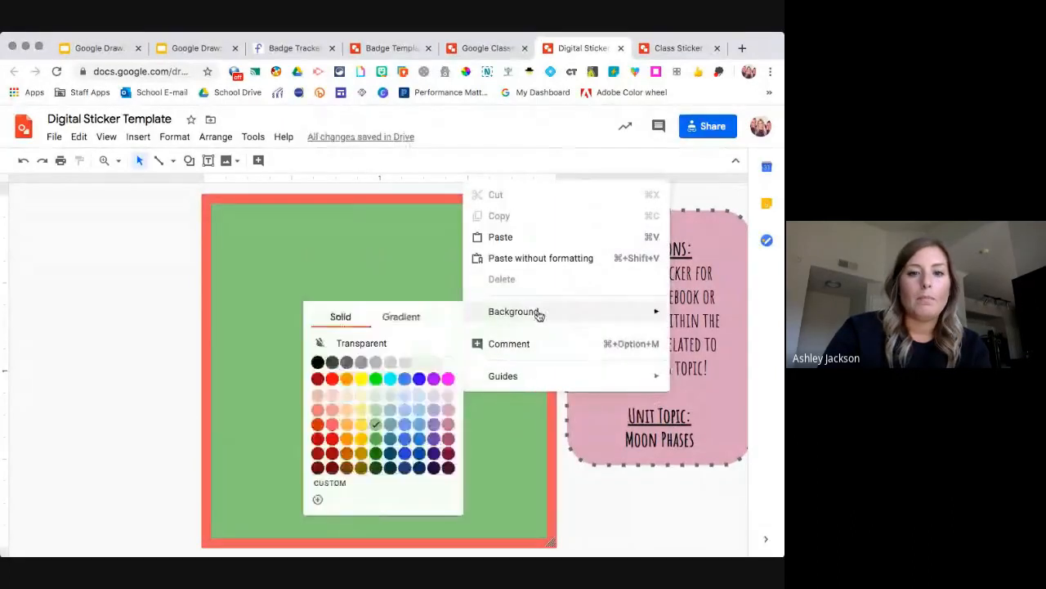
mouse_move(524, 314)
click(421, 318)
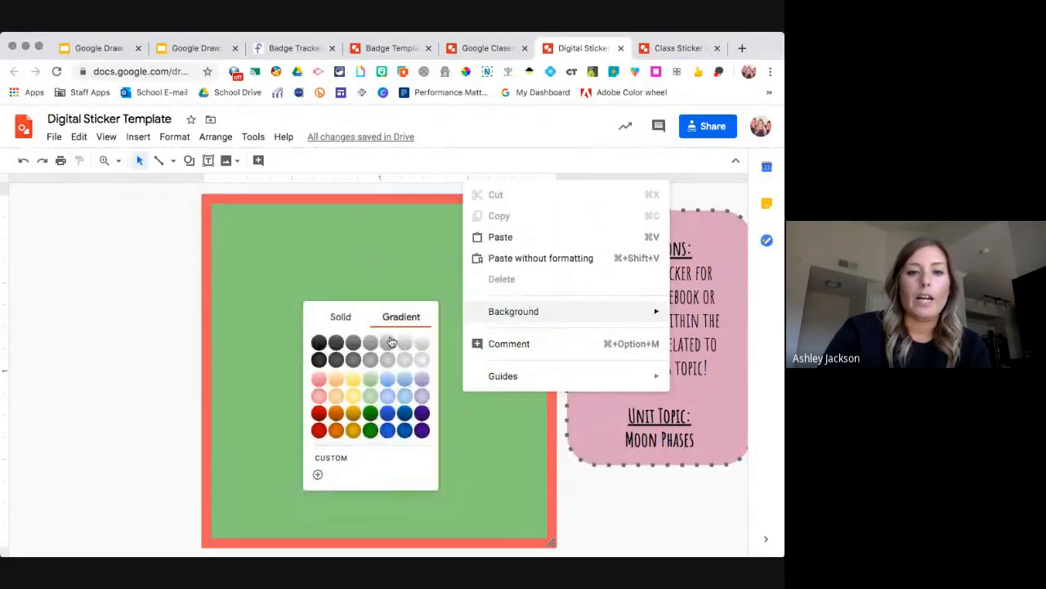
click(389, 400)
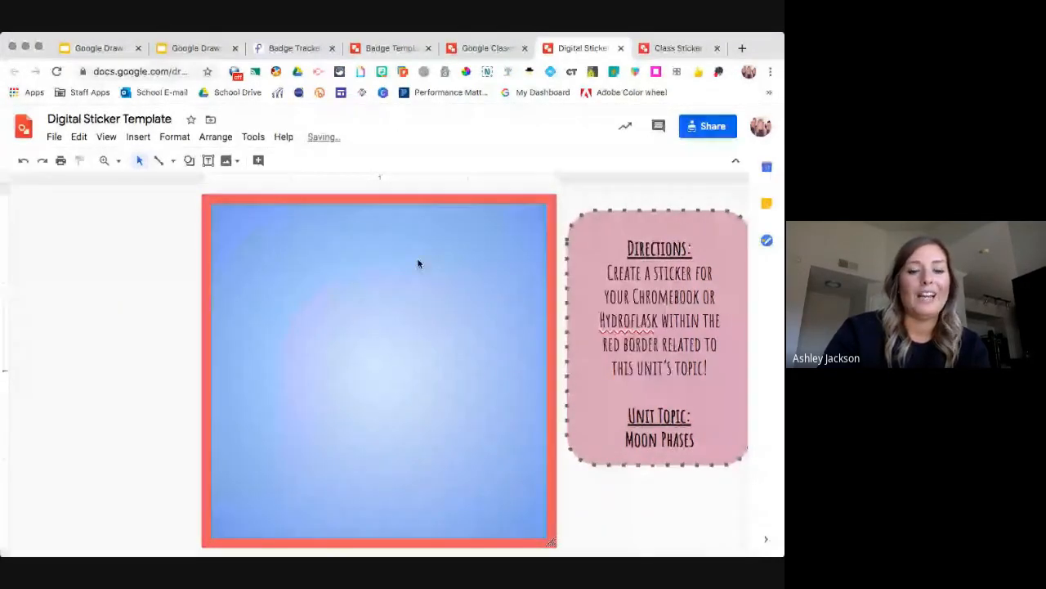
right_click(400, 349)
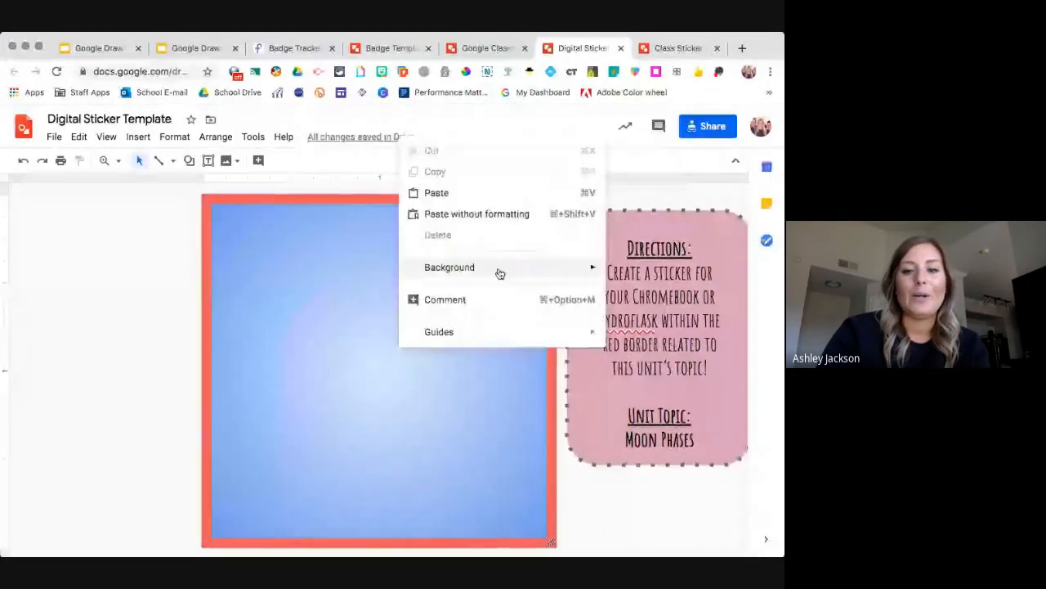
mouse_move(497, 273)
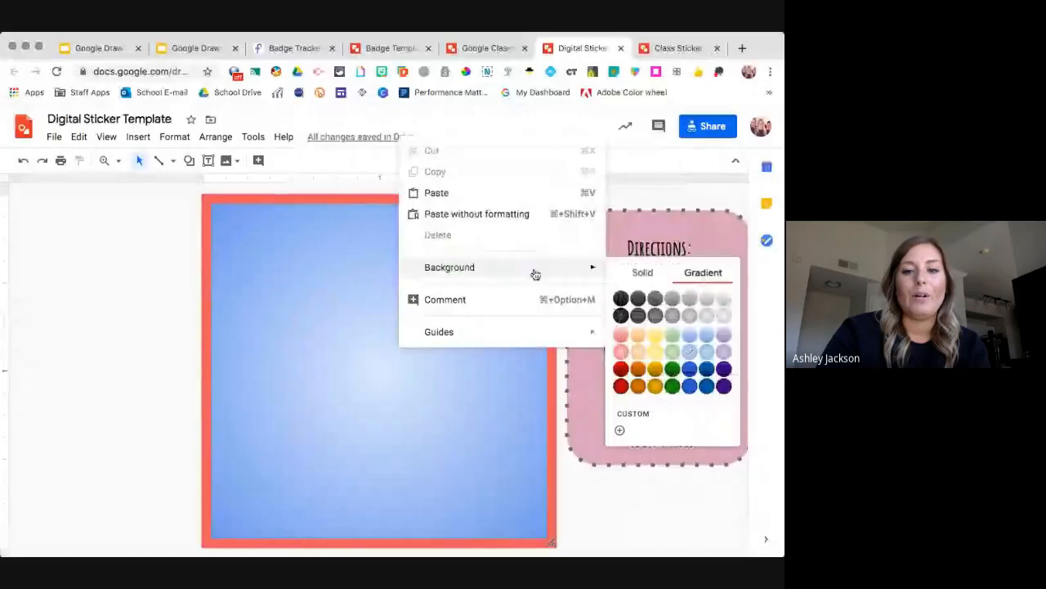
Build a custom Linear gradient with an added middle stop, angled 135°, and apply it.
click(620, 432)
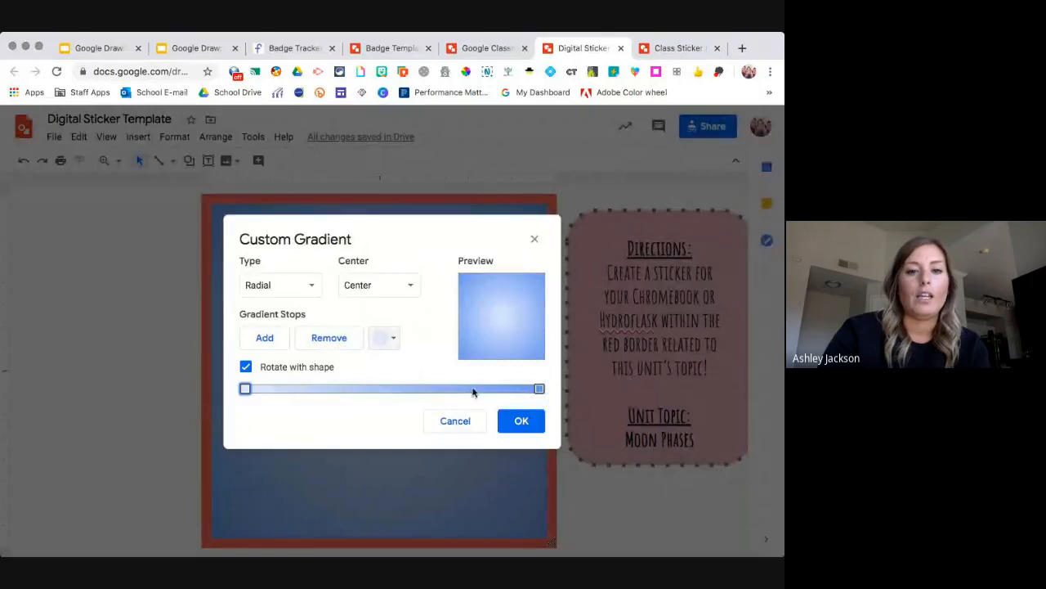
click(539, 389)
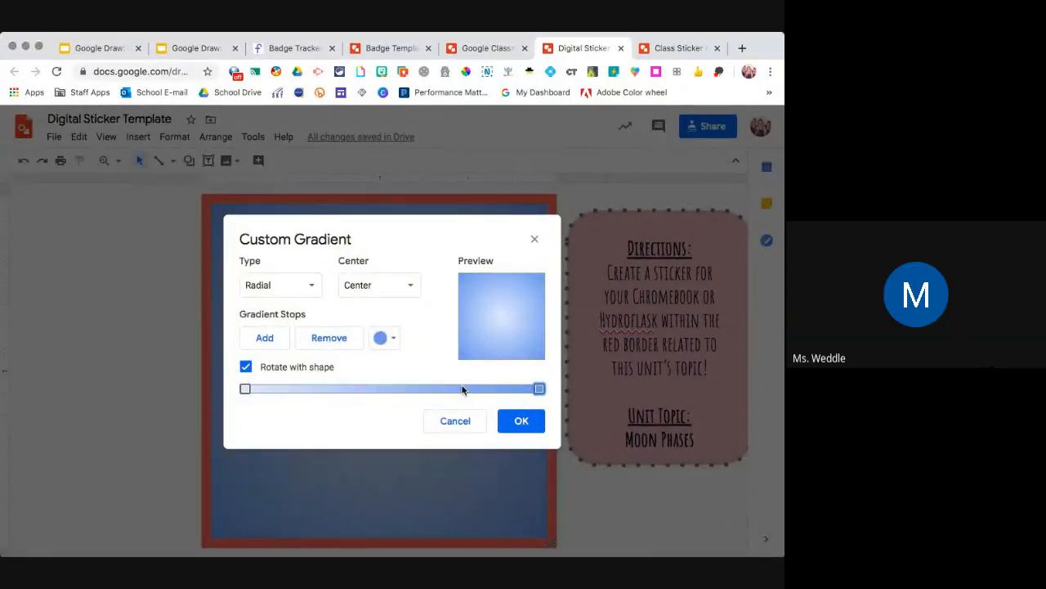
click(310, 288)
click(288, 311)
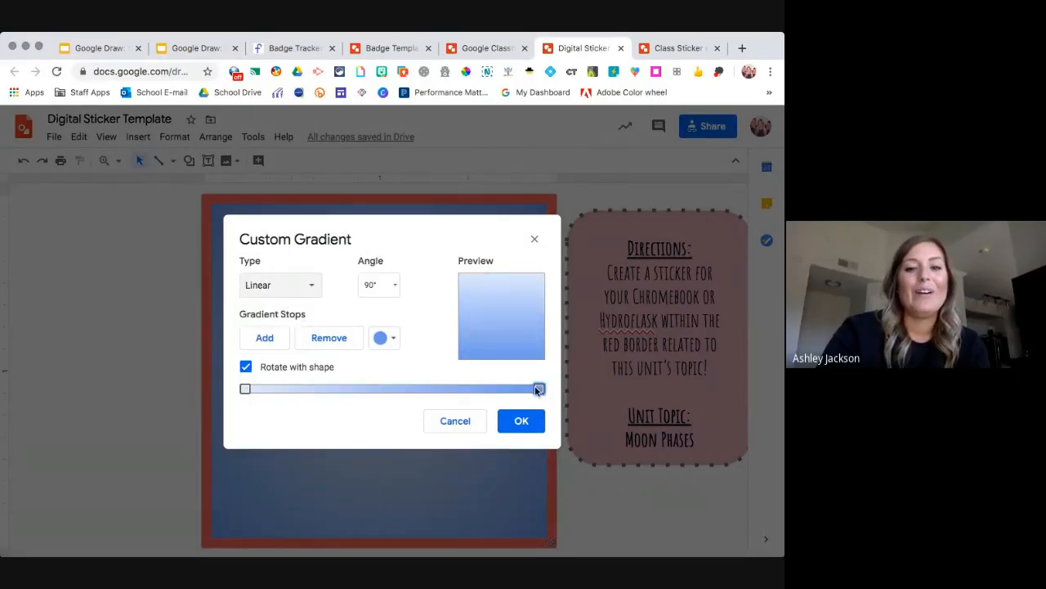
click(268, 338)
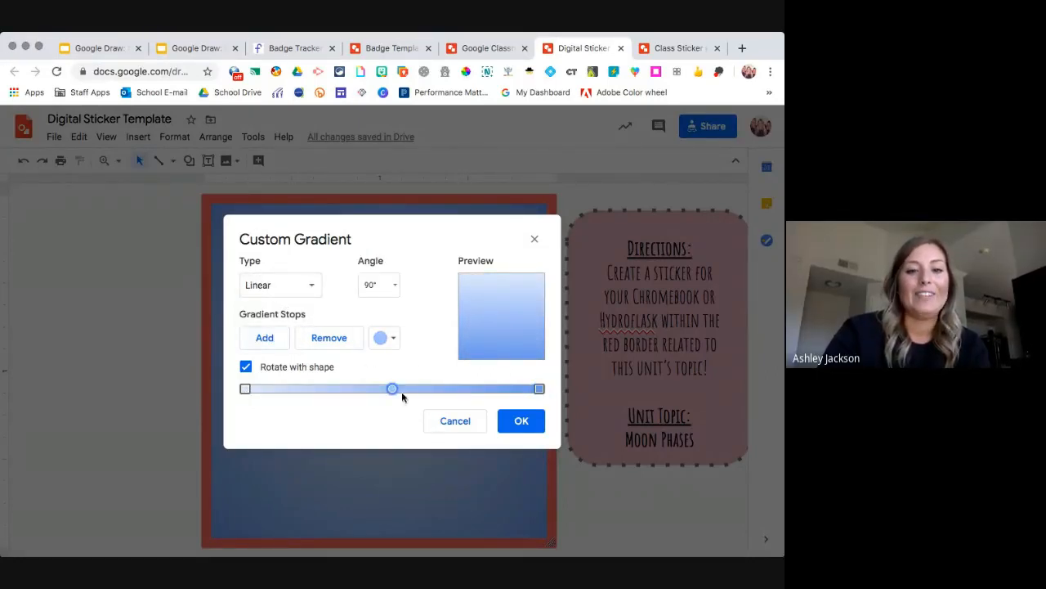
drag(394, 389, 425, 388)
drag(360, 381, 303, 381)
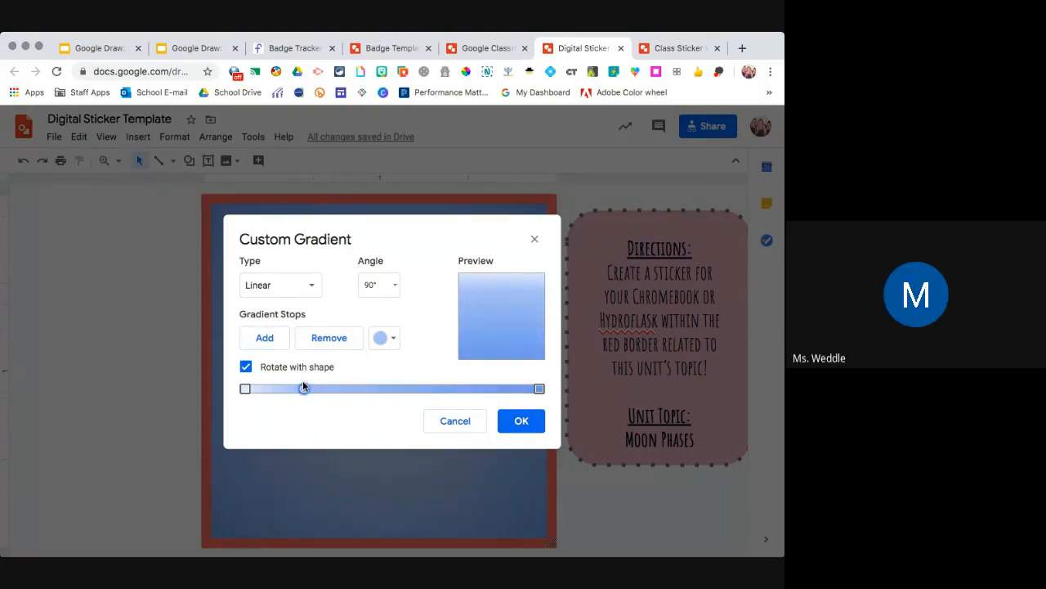
click(386, 285)
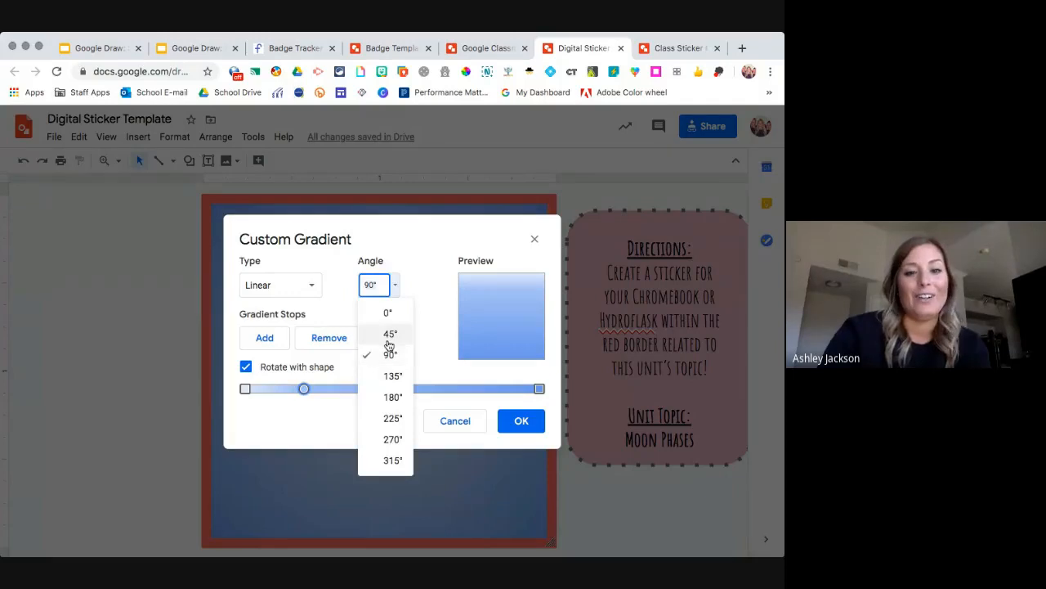
click(391, 375)
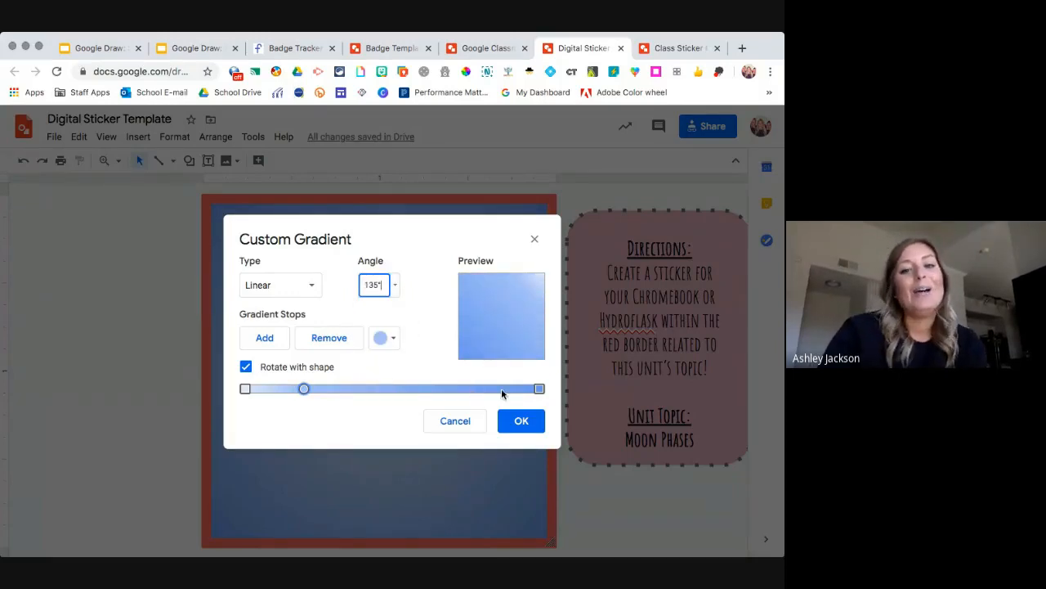
click(524, 421)
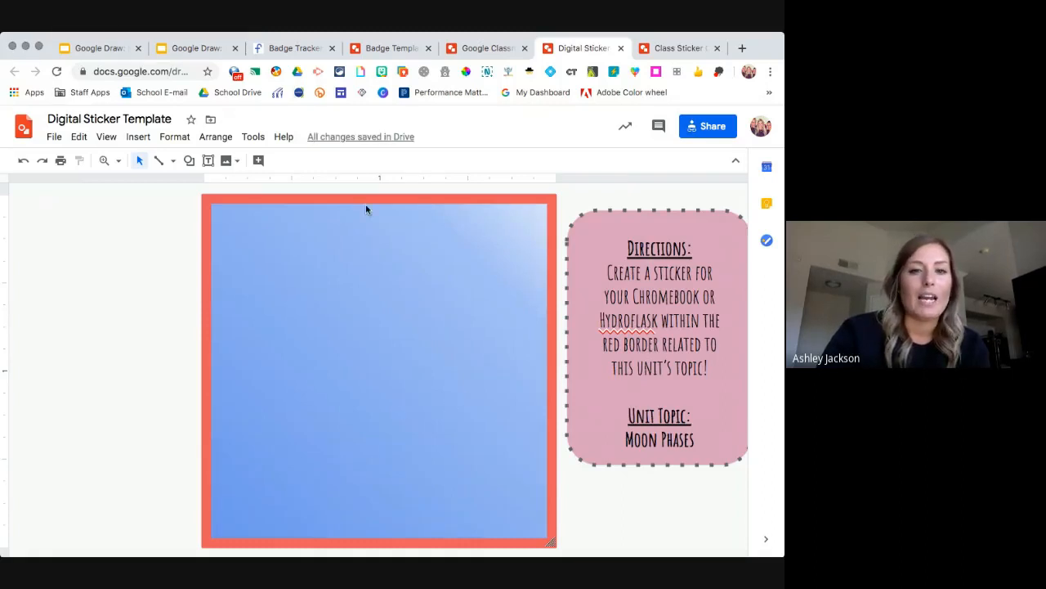
click(237, 161)
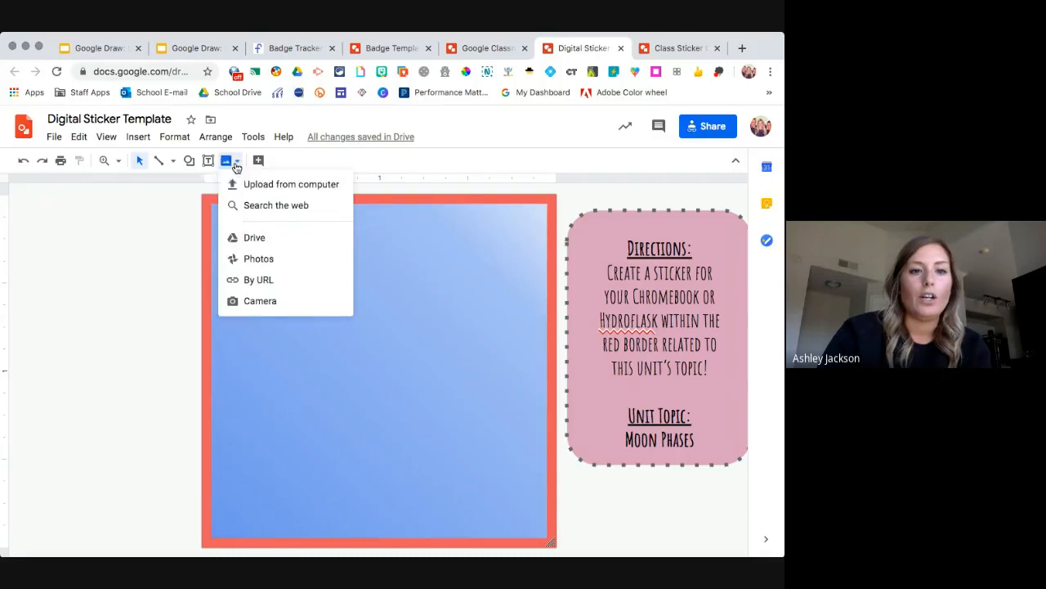
click(278, 205)
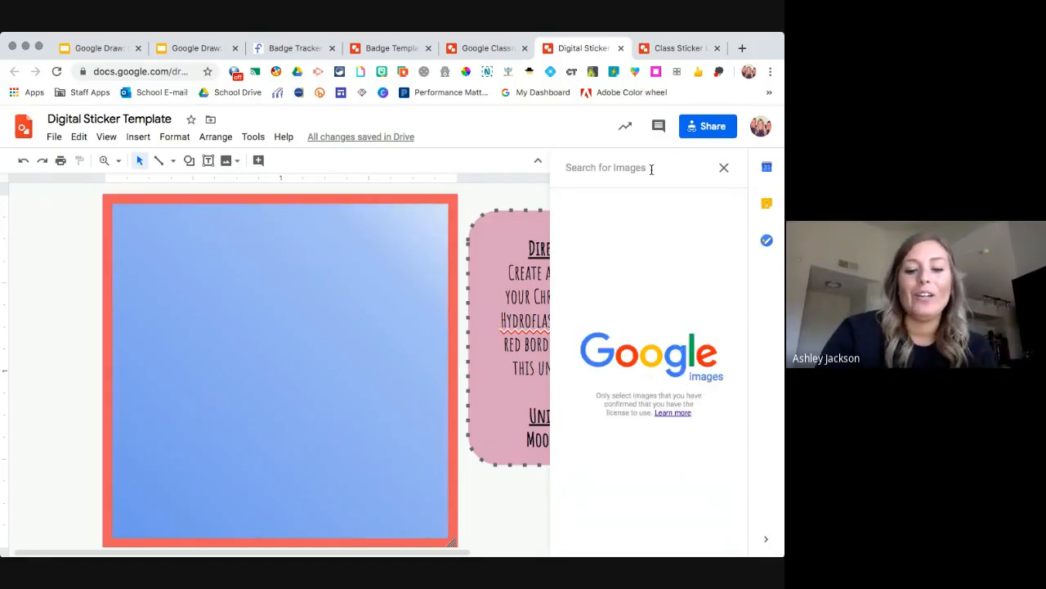
text(whales)
key(Return)
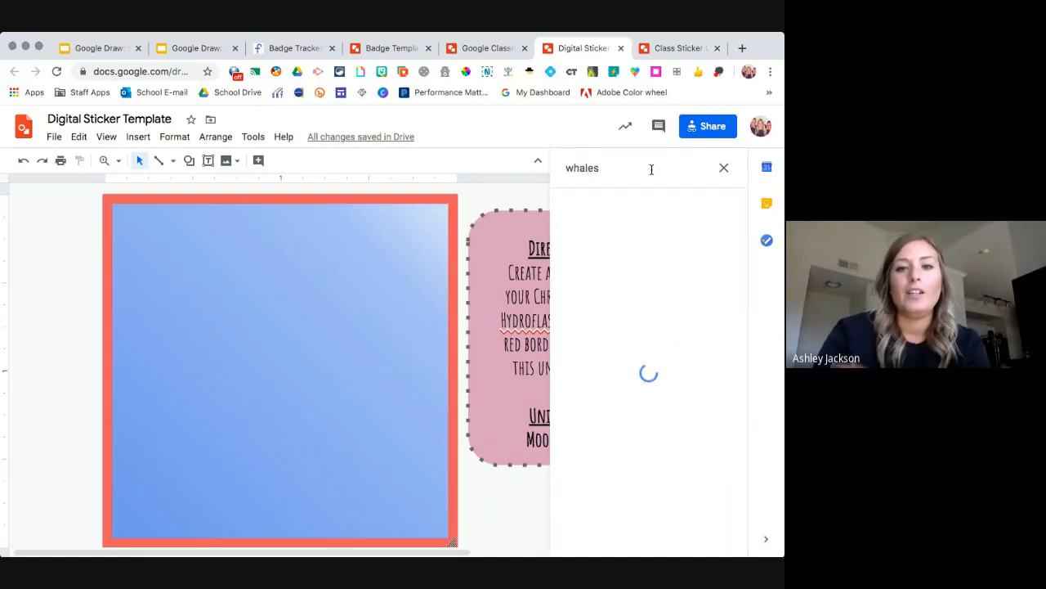
click(684, 295)
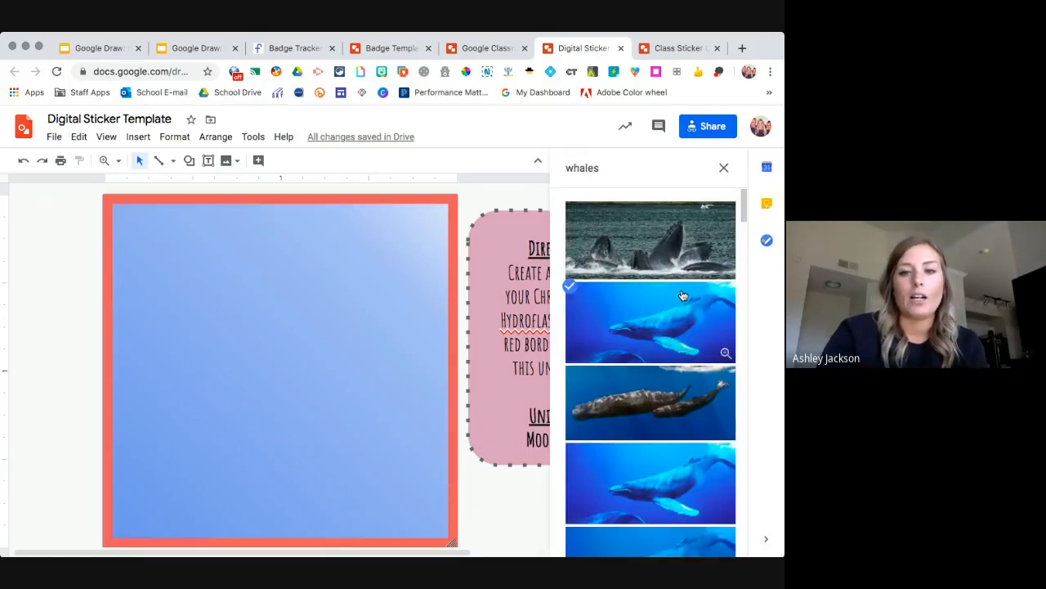
click(710, 540)
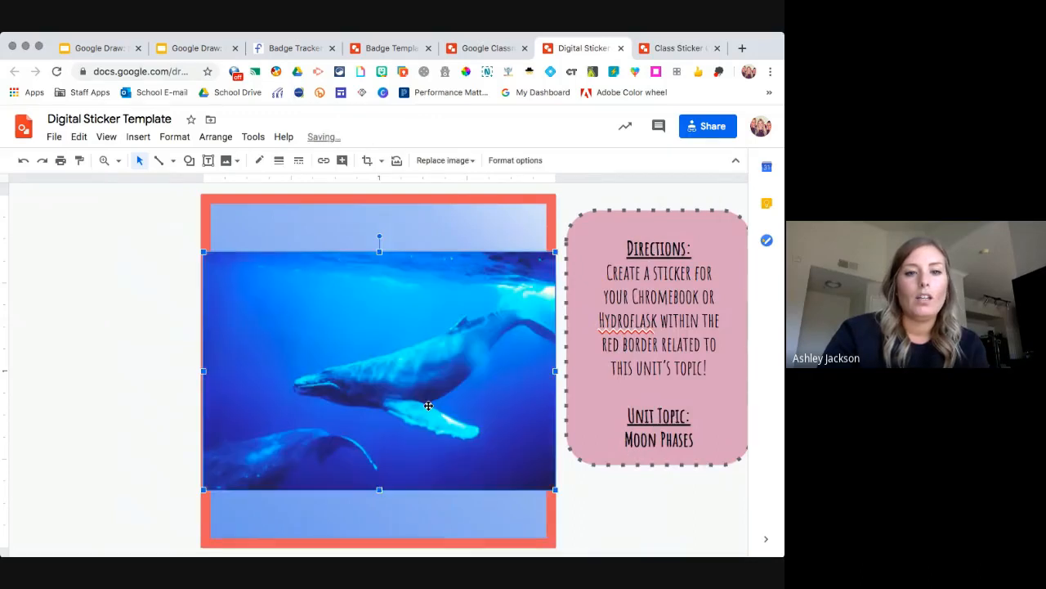
drag(429, 365, 431, 367)
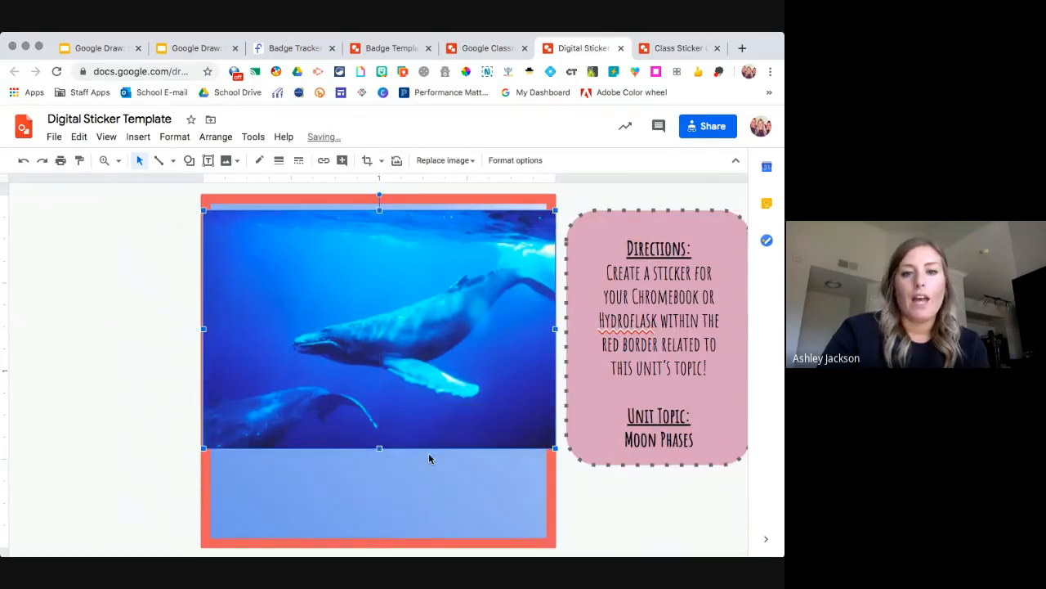
drag(553, 448, 481, 405)
key(Delete)
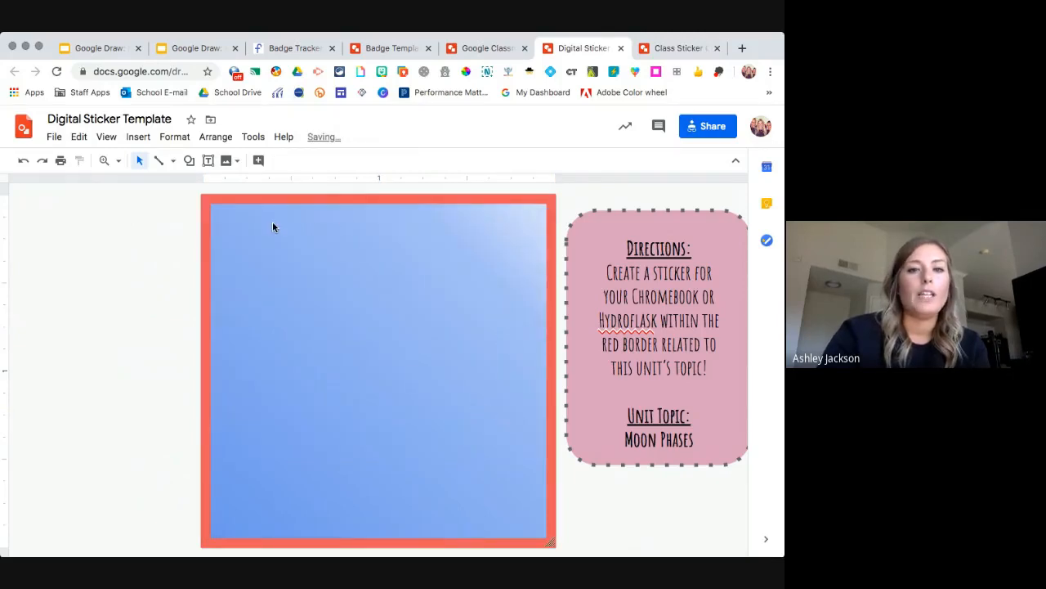
Draw an oval near the top of the square with a trapezoid below it.
click(189, 160)
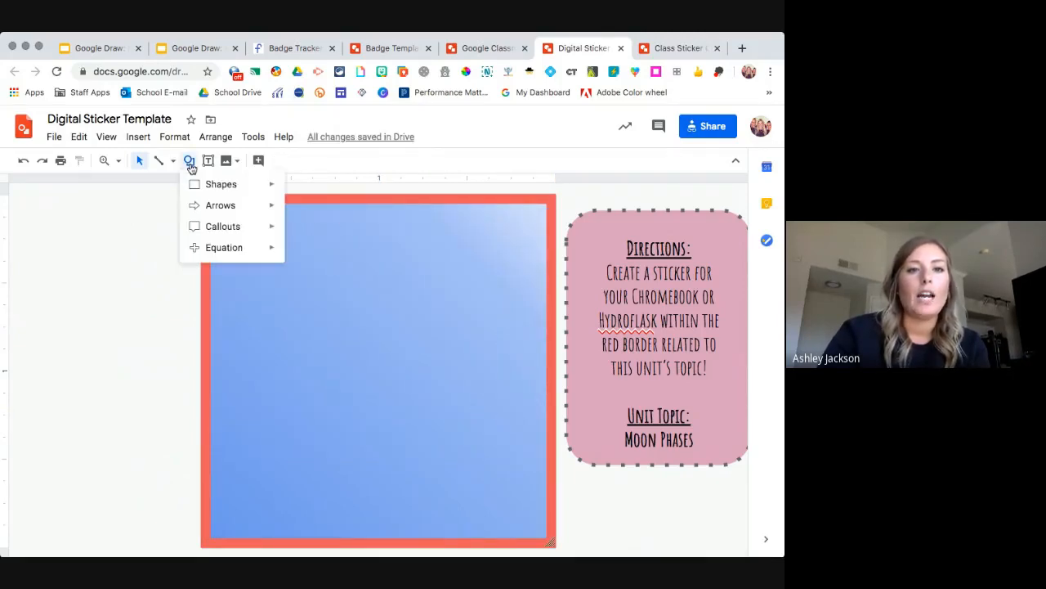
mouse_move(231, 195)
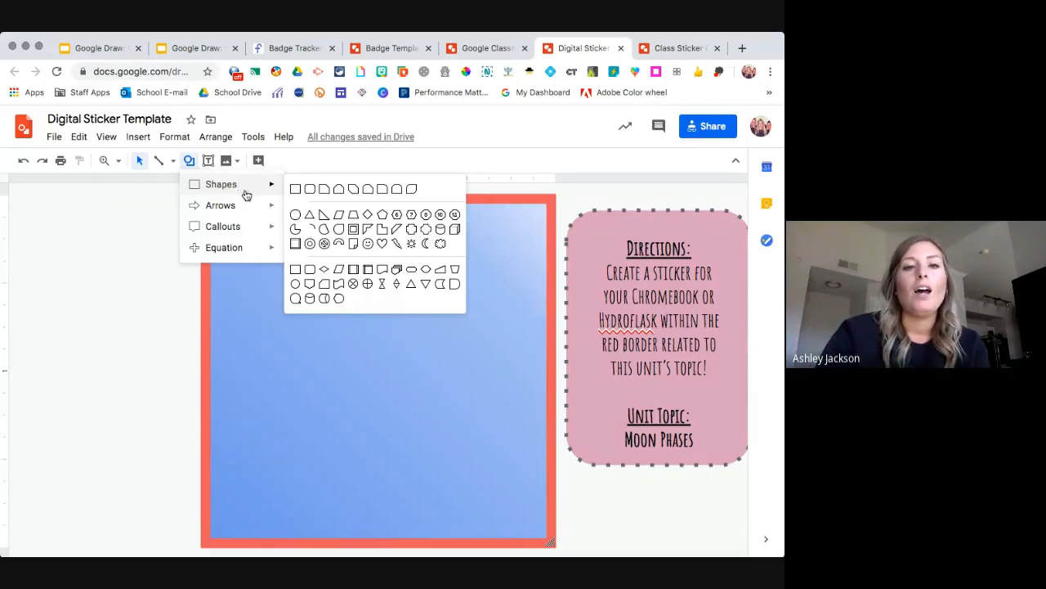
click(293, 215)
mouse_move(306, 254)
mouse_down()
mouse_move(341, 292)
mouse_move(362, 297)
mouse_move(306, 296)
mouse_up()
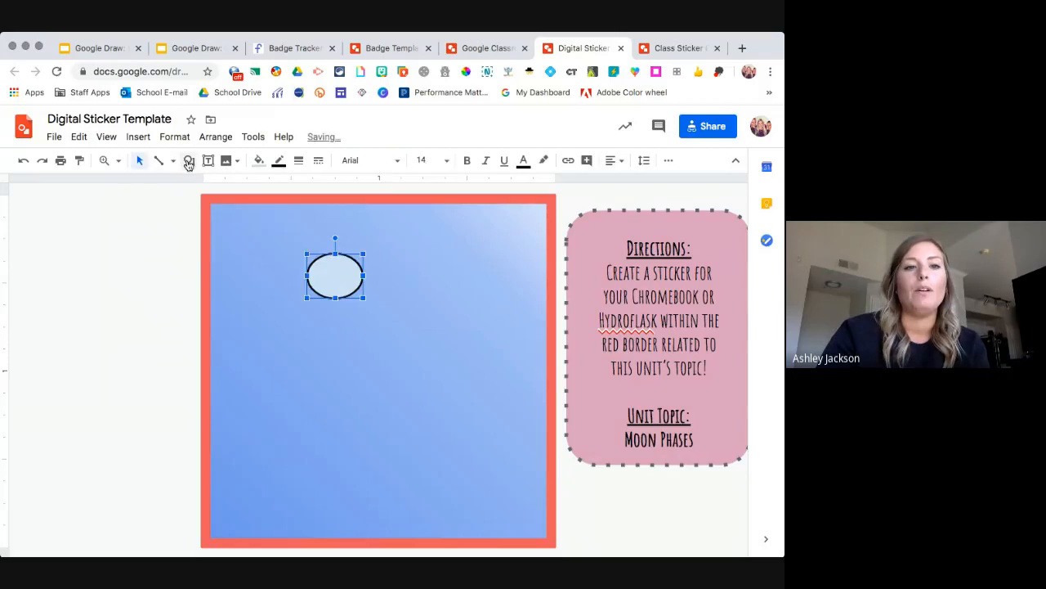
click(189, 160)
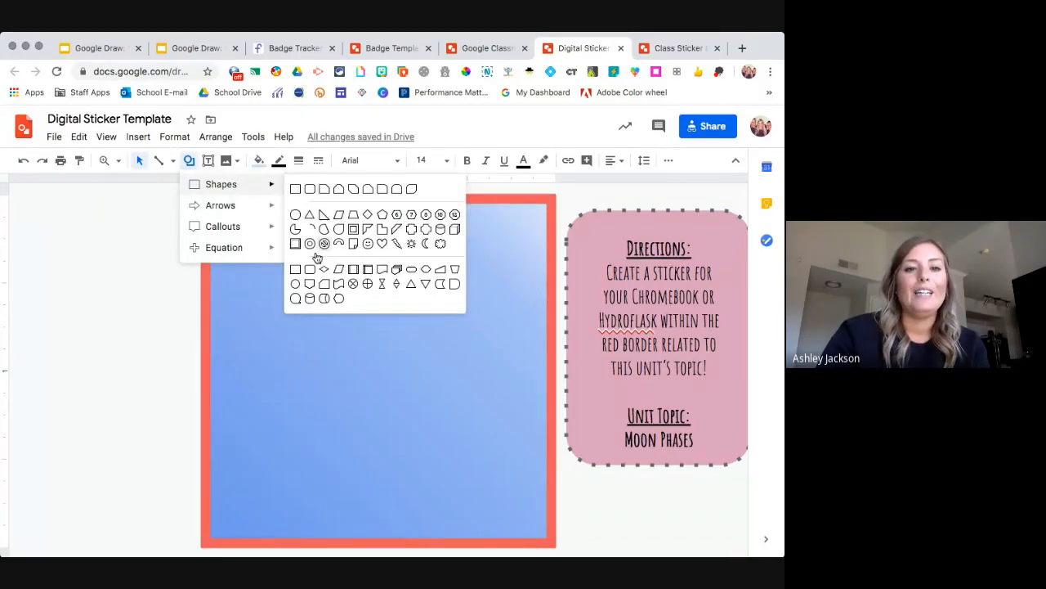
click(353, 215)
mouse_move(314, 292)
mouse_down()
mouse_move(327, 319)
mouse_move(395, 375)
mouse_move(329, 354)
mouse_up()
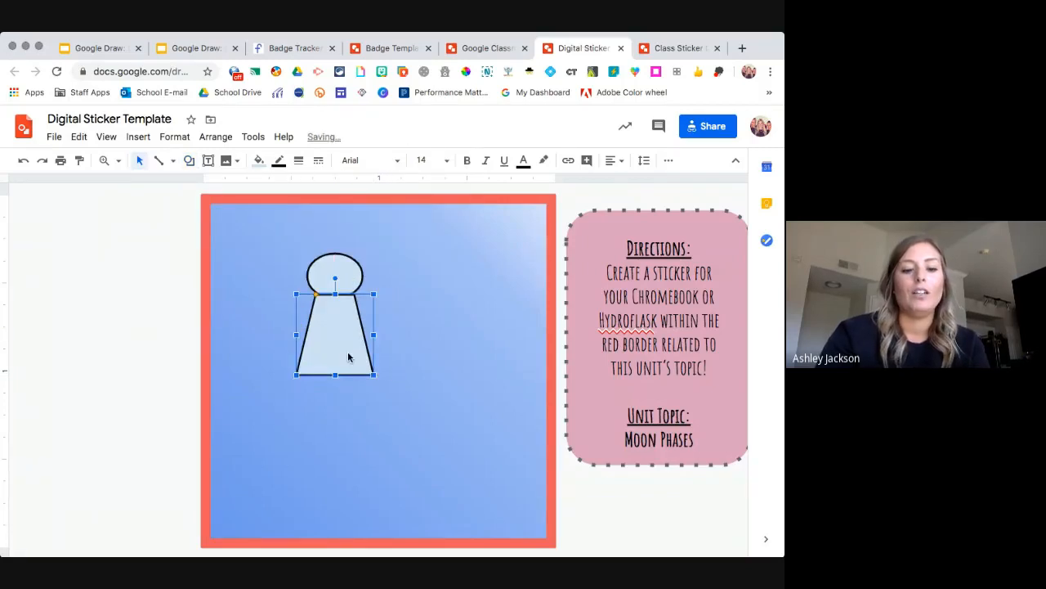
Send the trapezoid behind the oval and nudge the oval down onto it.
right_click(348, 357)
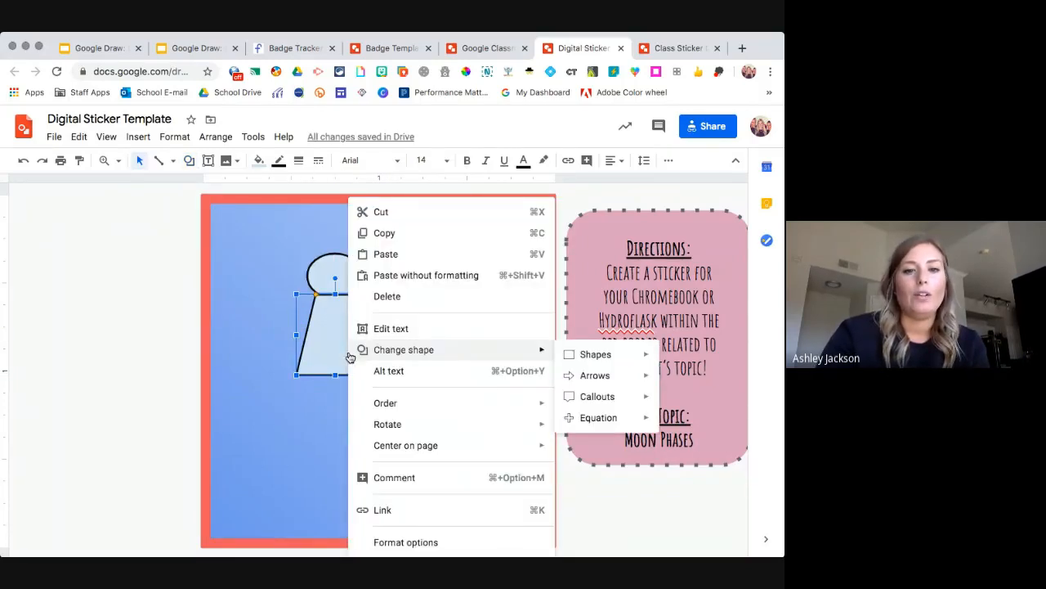
mouse_move(411, 407)
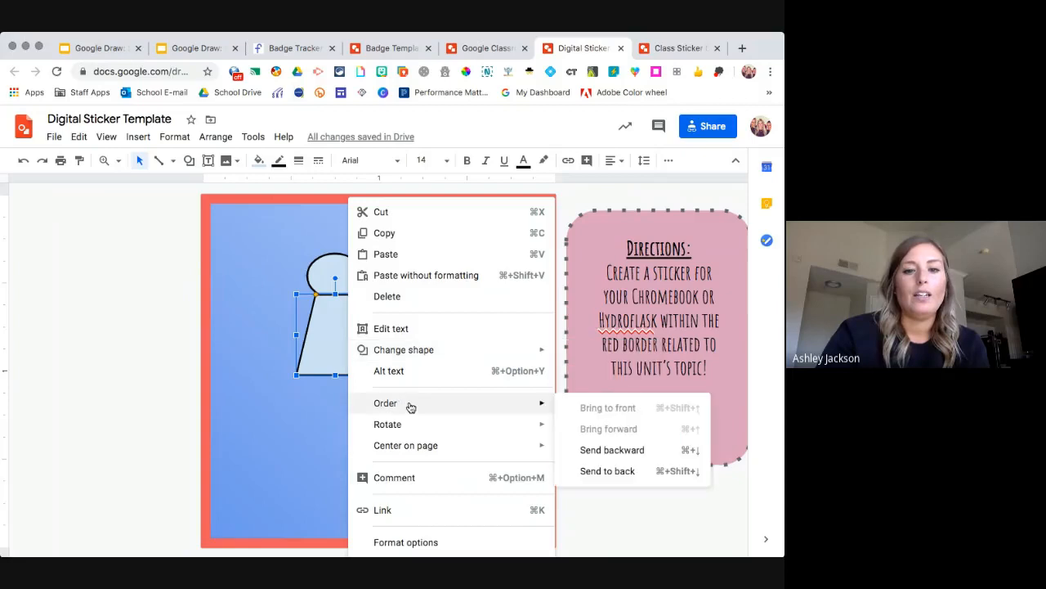
click(608, 471)
click(347, 283)
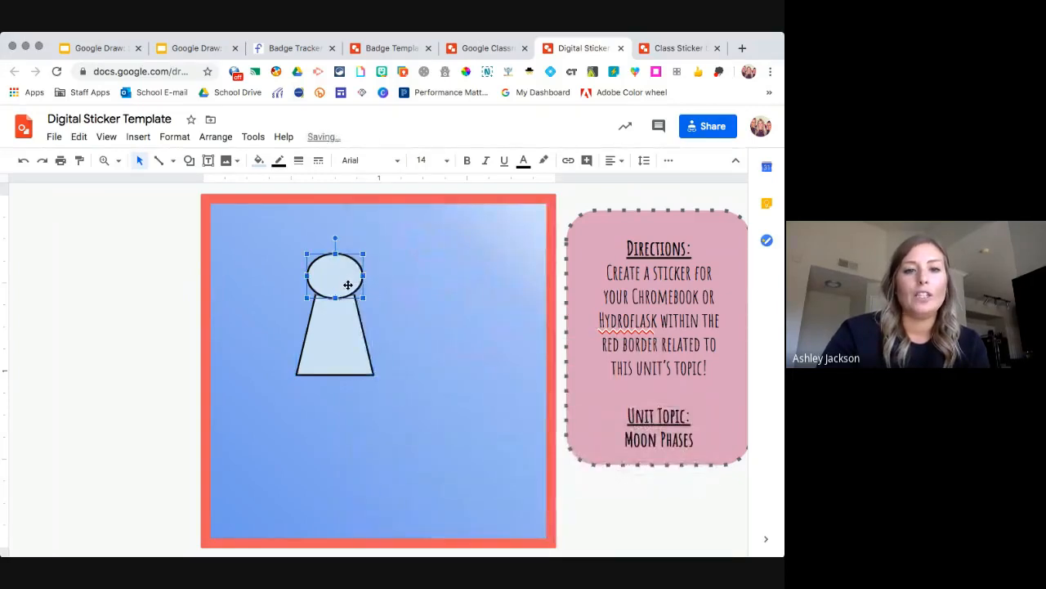
drag(348, 287, 348, 291)
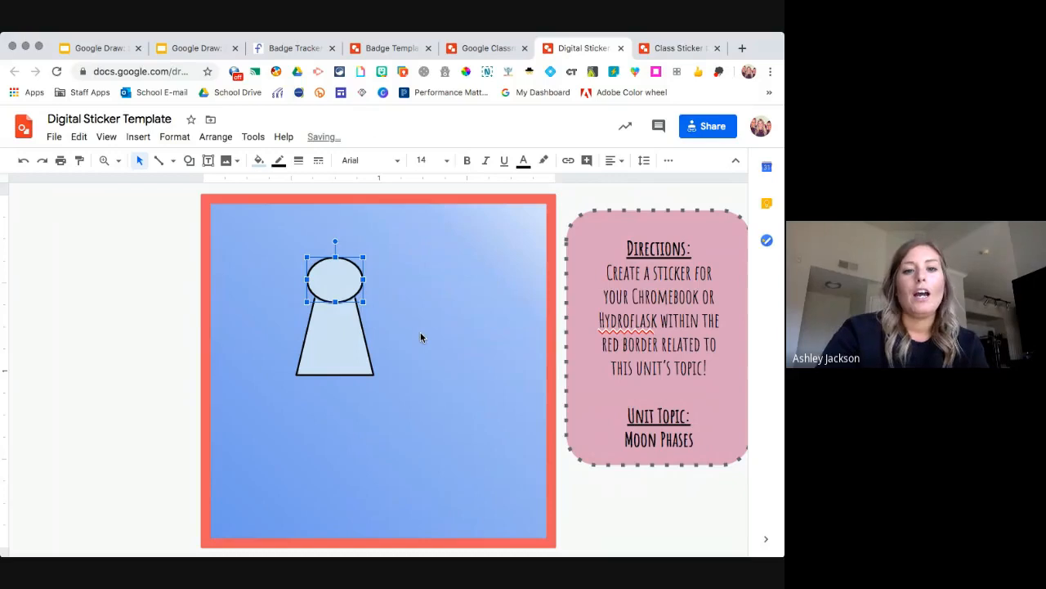
click(421, 334)
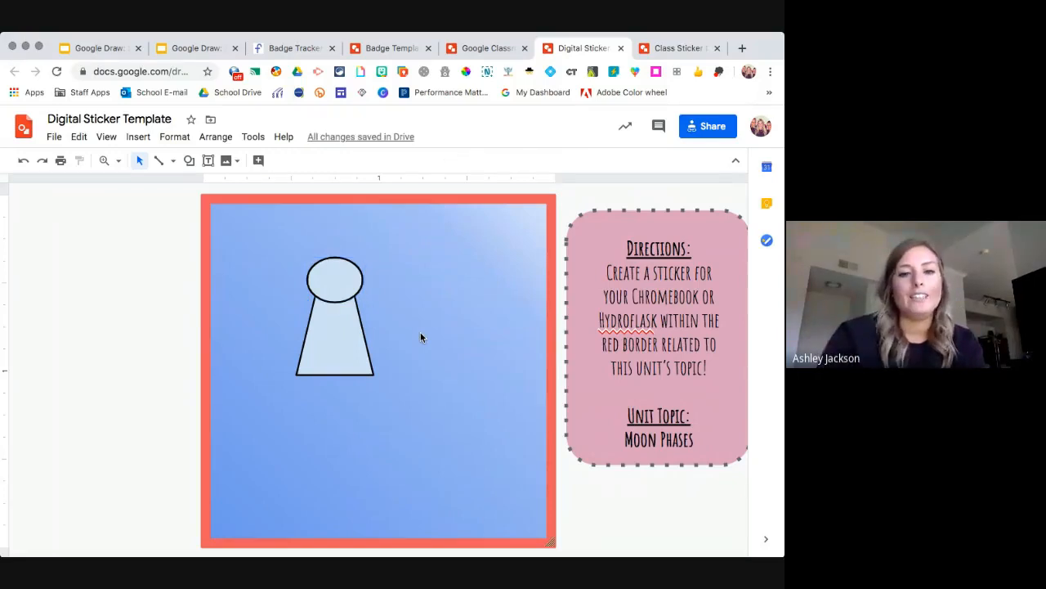
Delete both the trapezoid and the oval.
click(334, 335)
key(Delete)
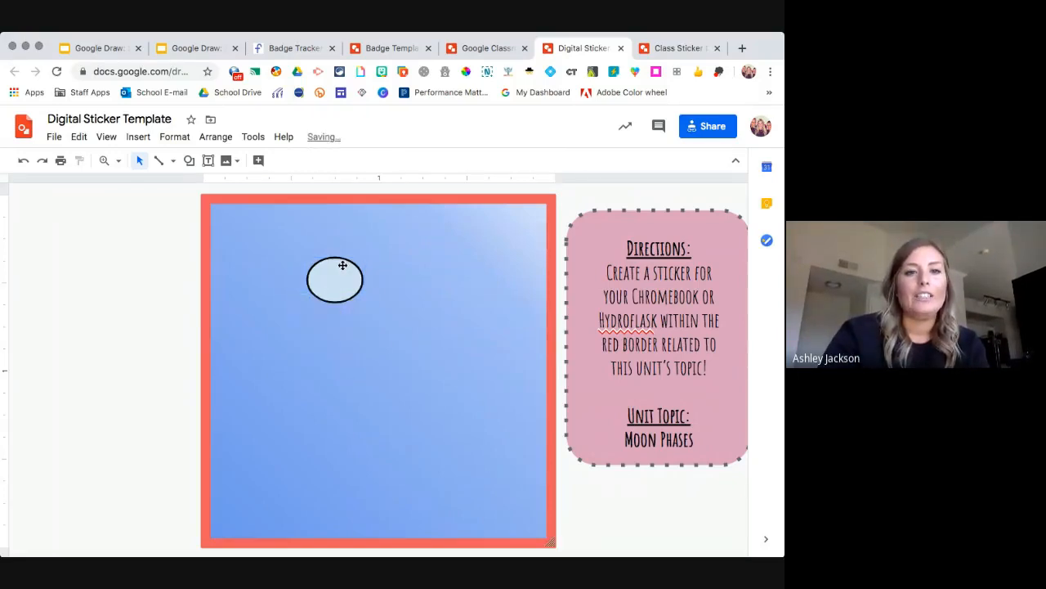
click(343, 265)
key(Delete)
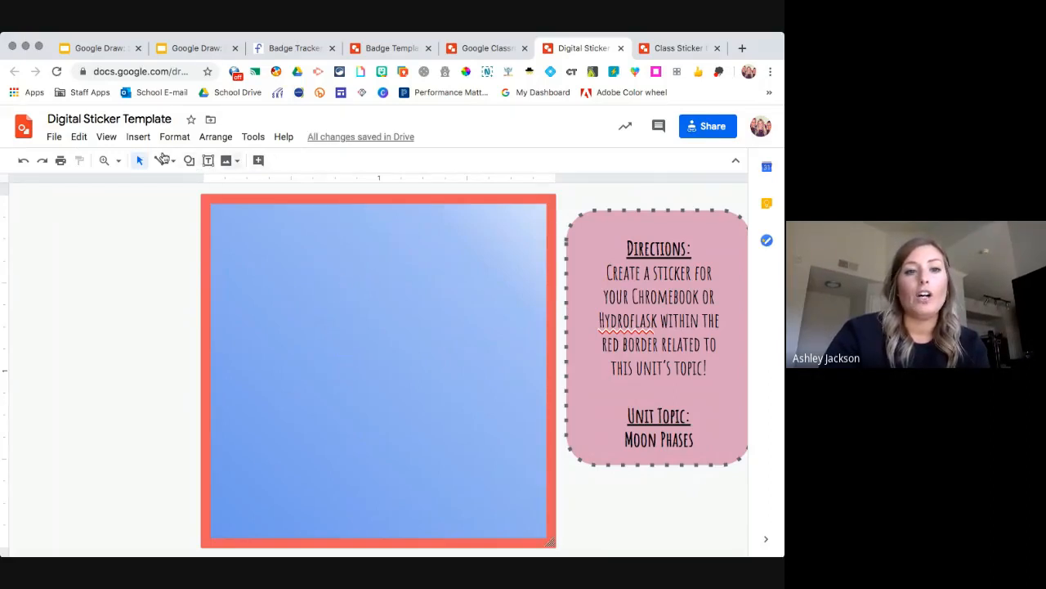
Turn on View > Guides > Show guides and preview the File > Download formats.
click(106, 137)
click(139, 137)
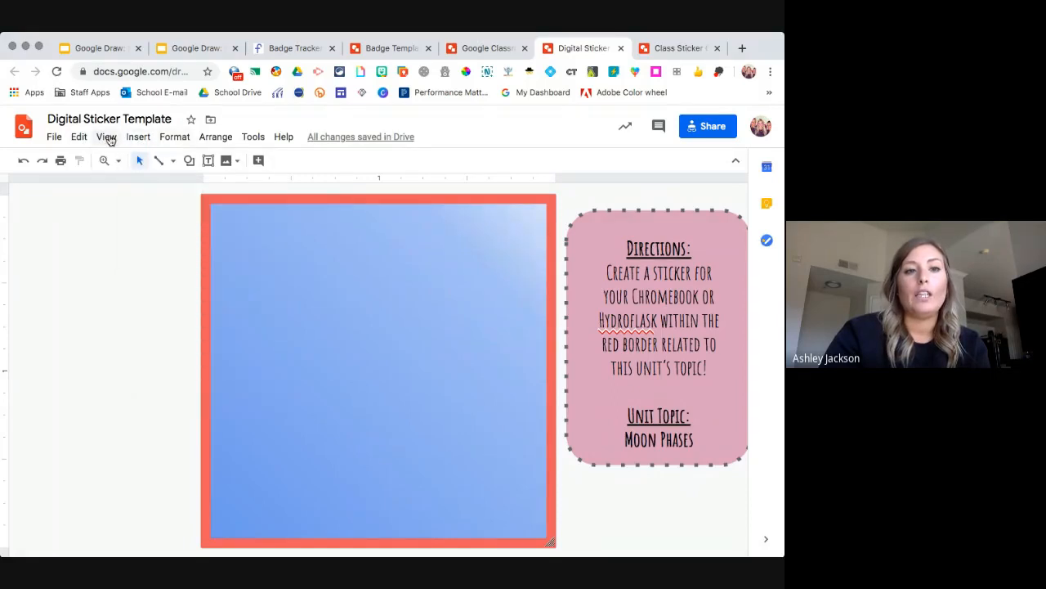
click(108, 137)
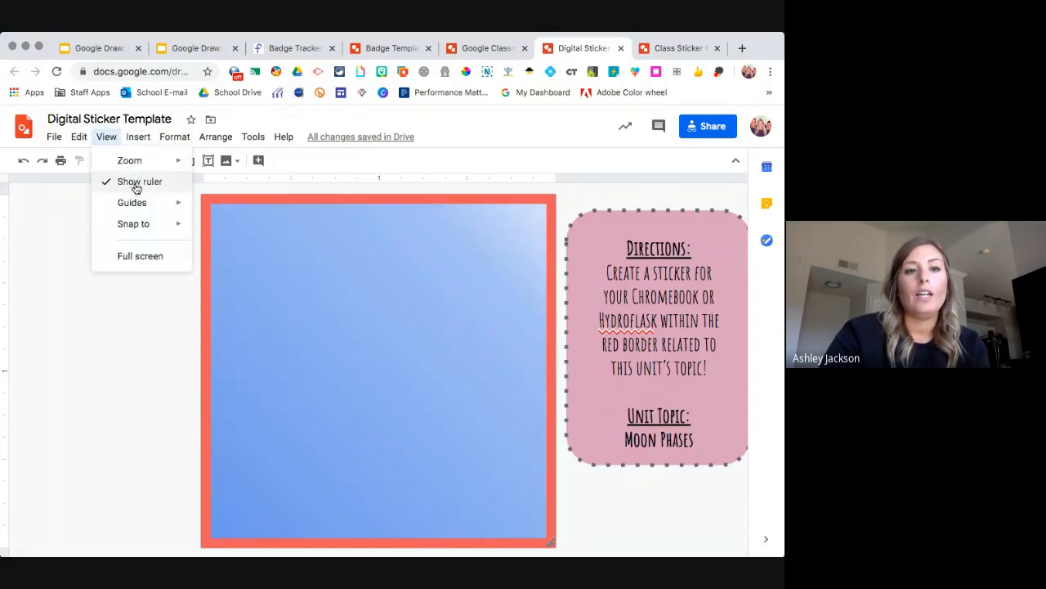
mouse_move(135, 205)
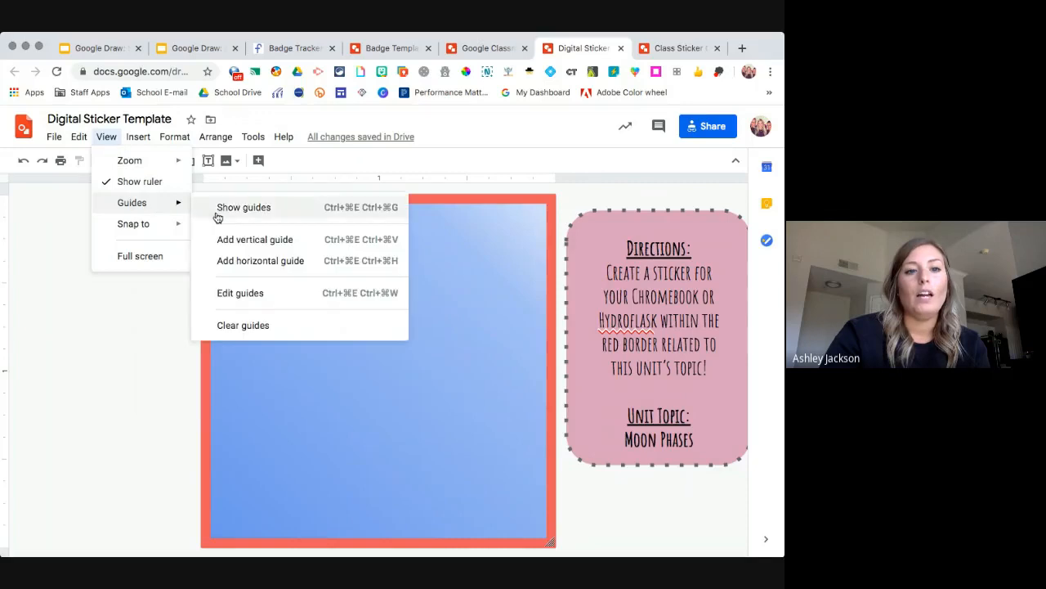
click(225, 208)
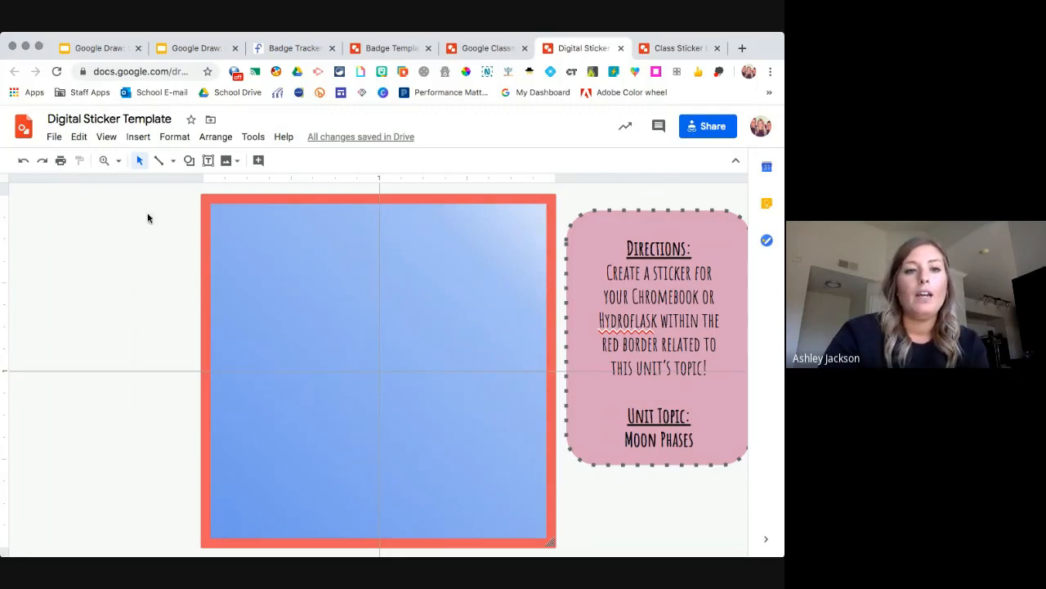
click(54, 137)
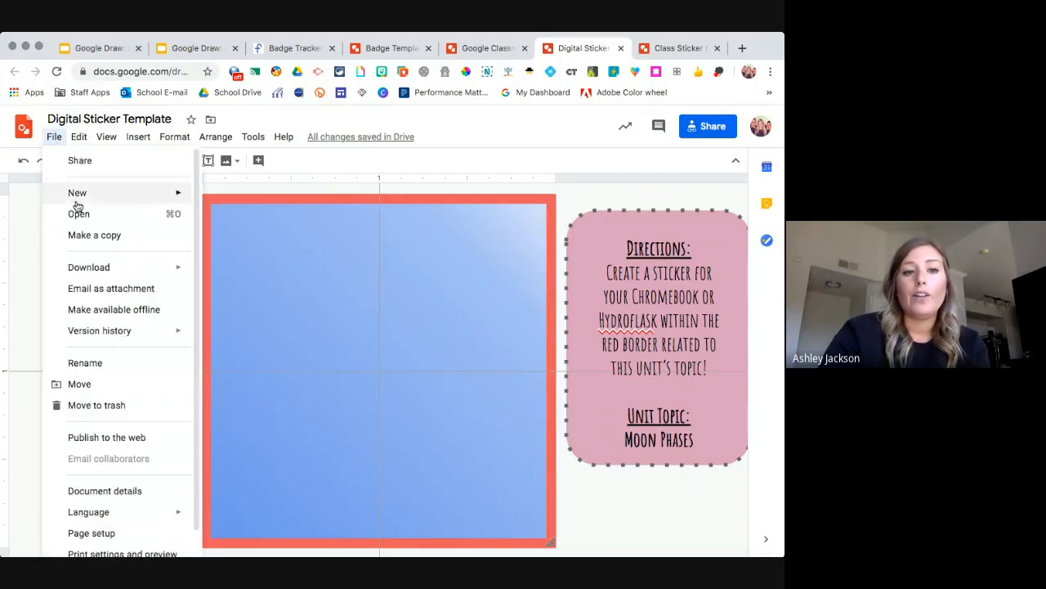
mouse_move(70, 267)
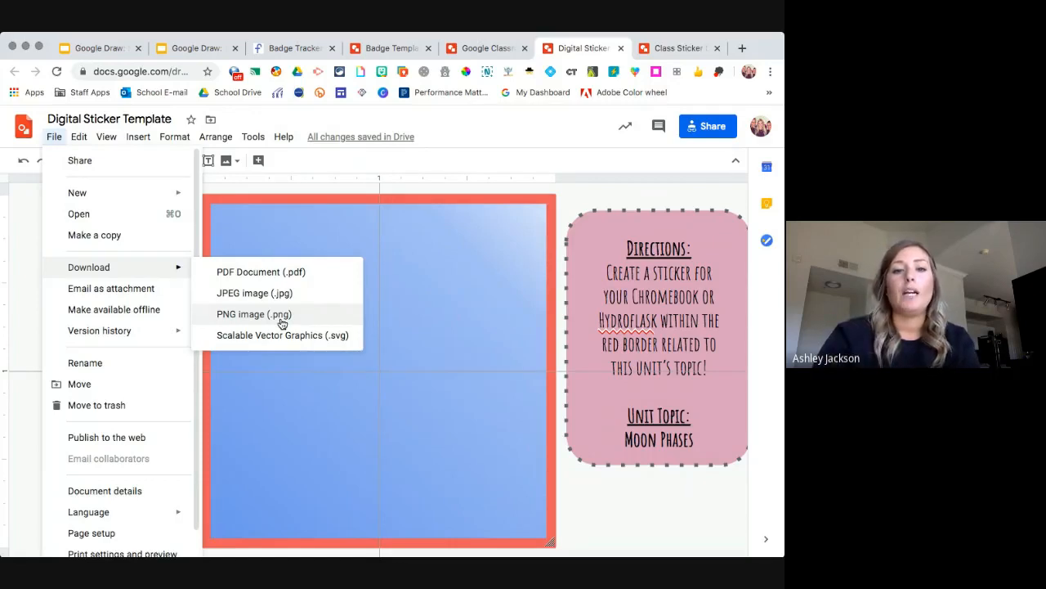
Set the sticker background inside the red border to solid Transparent.
click(455, 300)
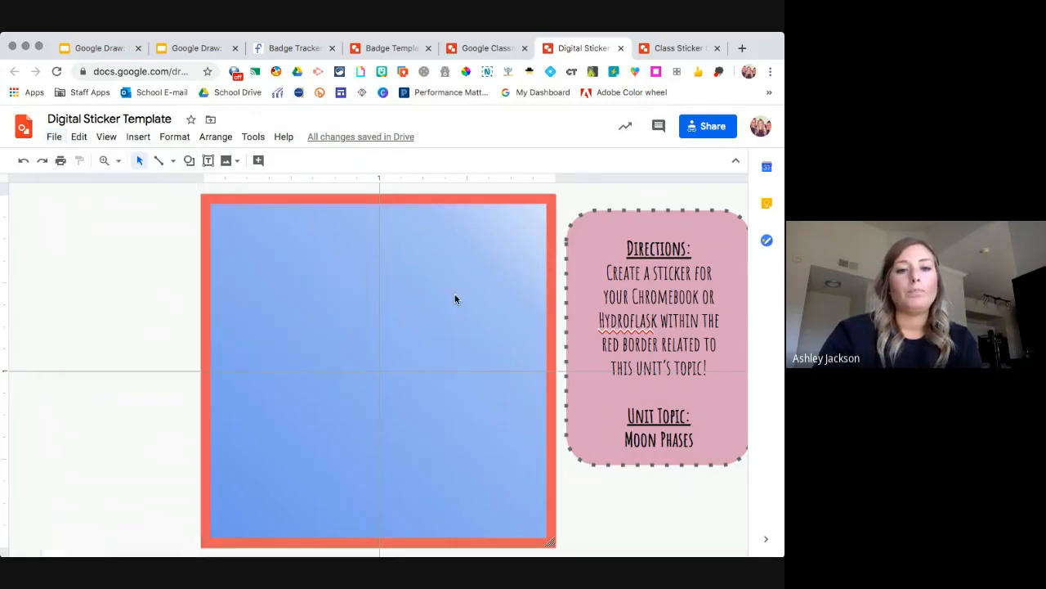
right_click(455, 299)
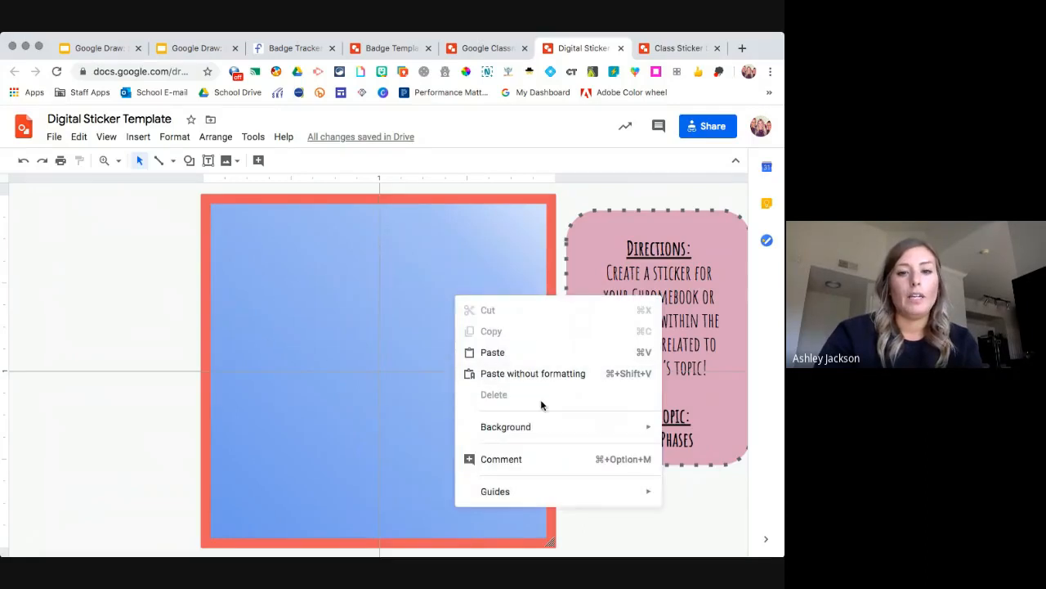
mouse_move(543, 439)
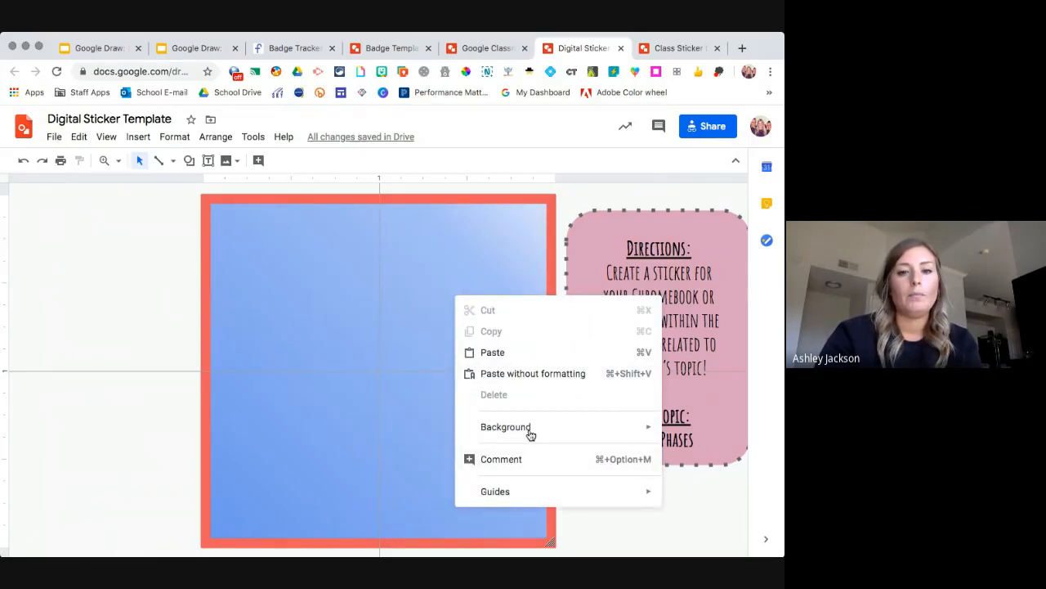
click(365, 263)
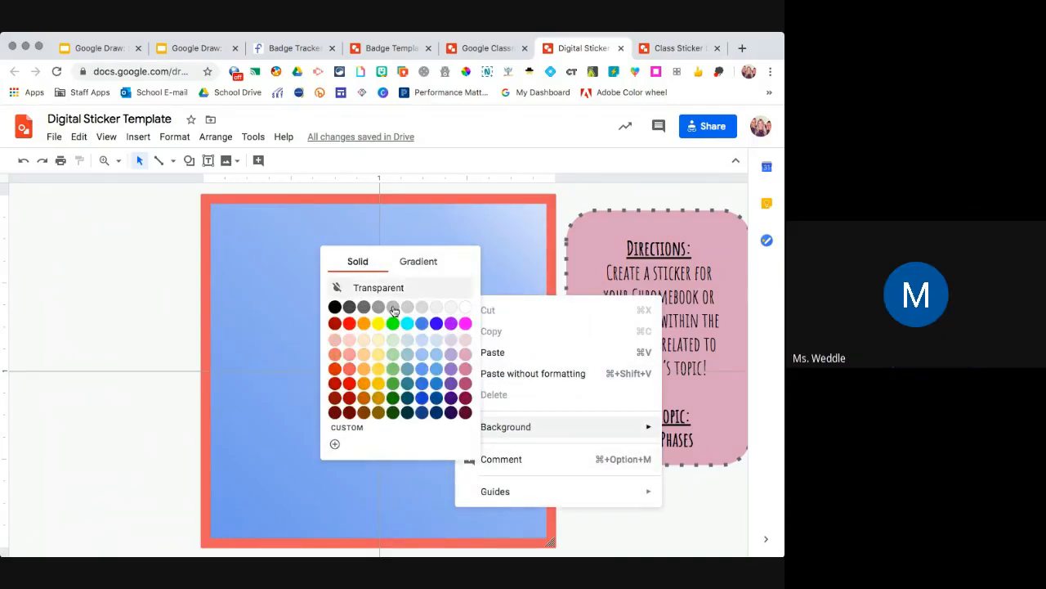
click(393, 290)
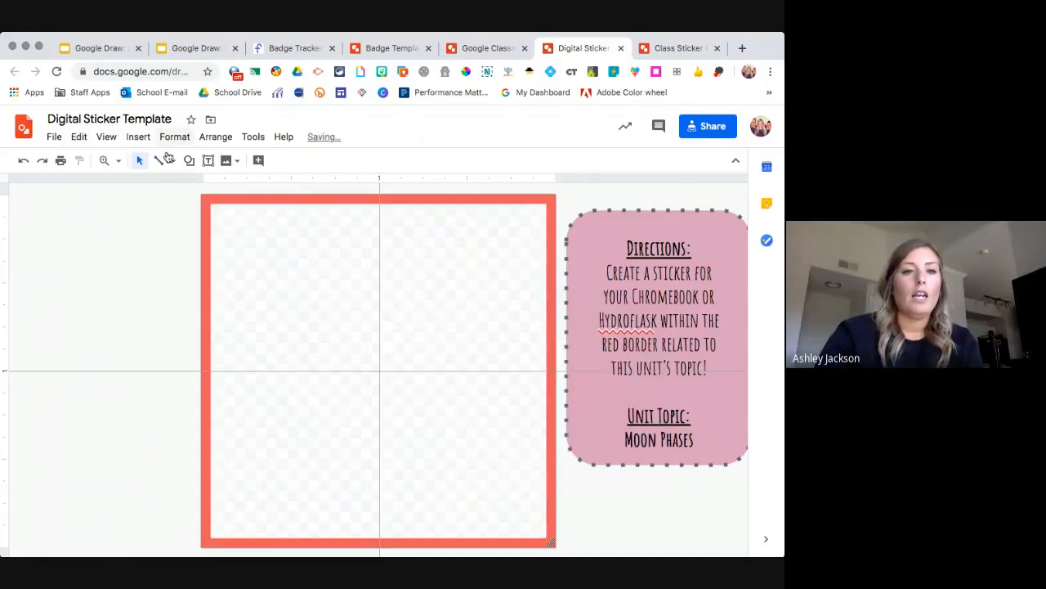
Draw a light blue rectangle across the middle of the sticker.
click(189, 160)
mouse_move(245, 184)
click(293, 189)
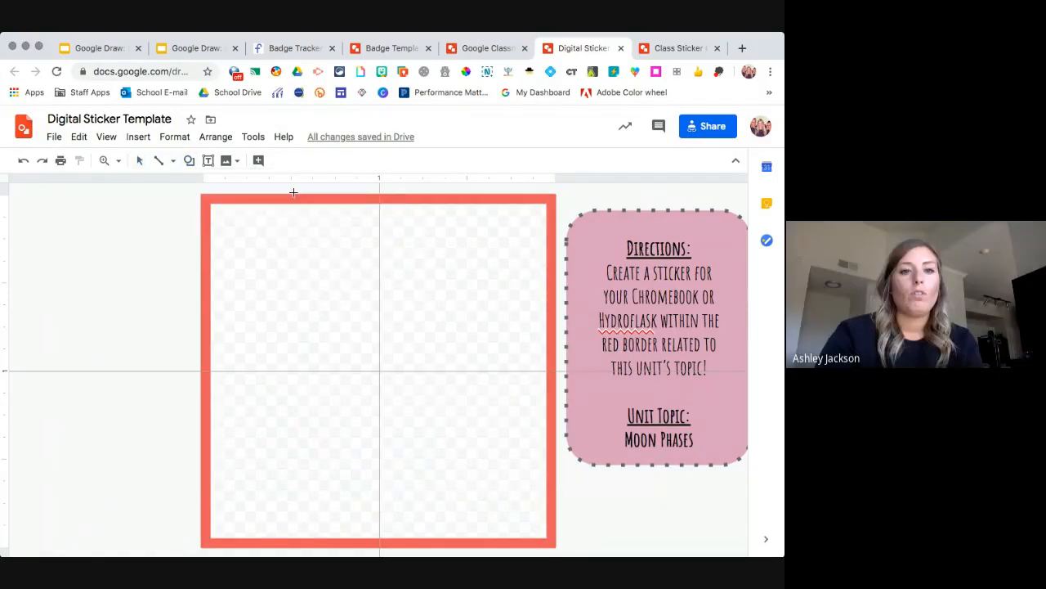
drag(310, 331, 491, 419)
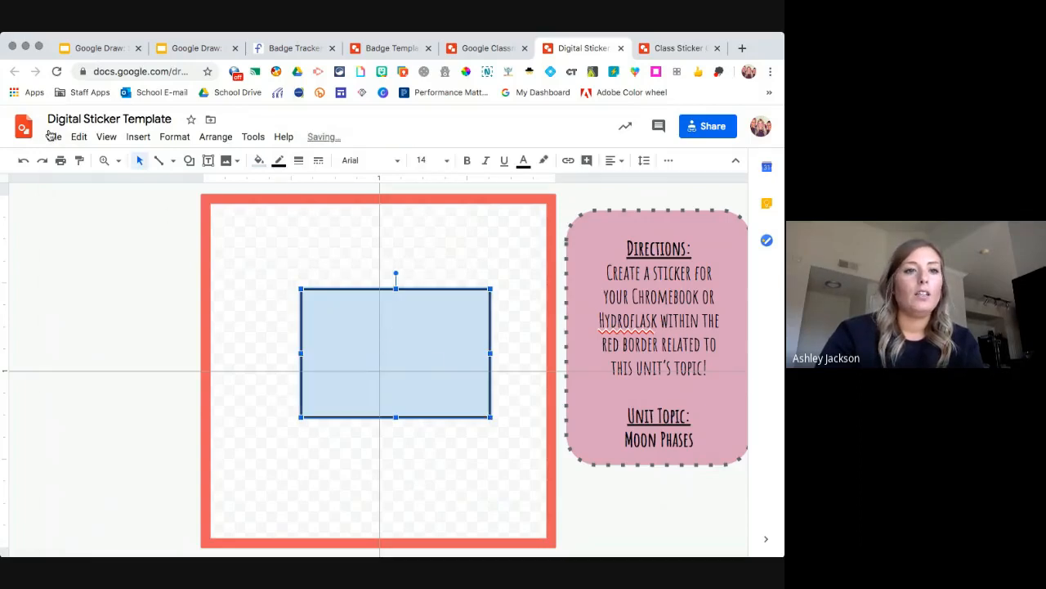
click(52, 136)
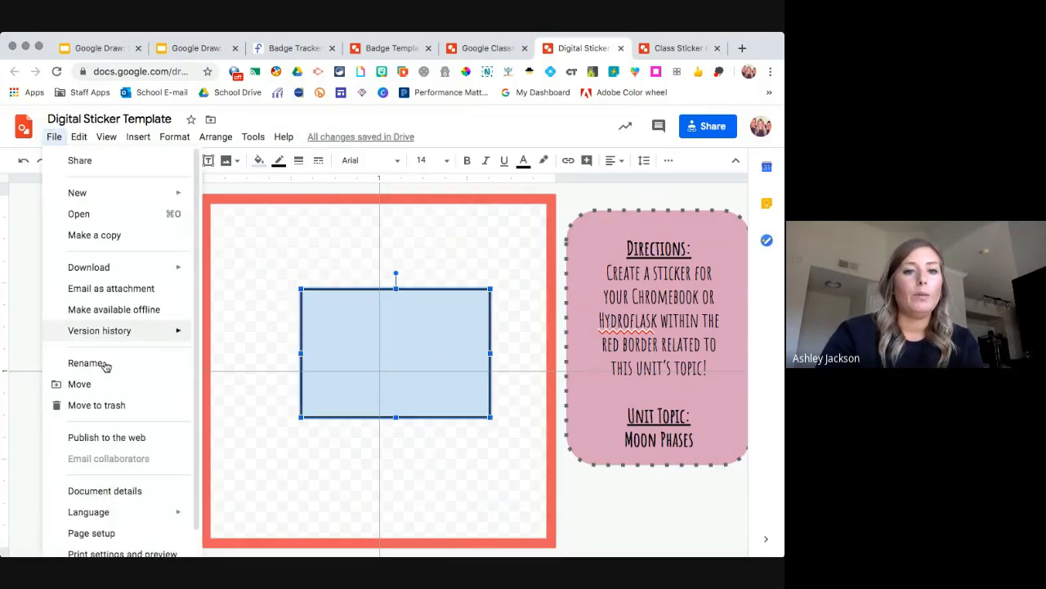
Download the sticker as a PNG image, view it in a new tab, then close it.
mouse_move(131, 268)
click(247, 316)
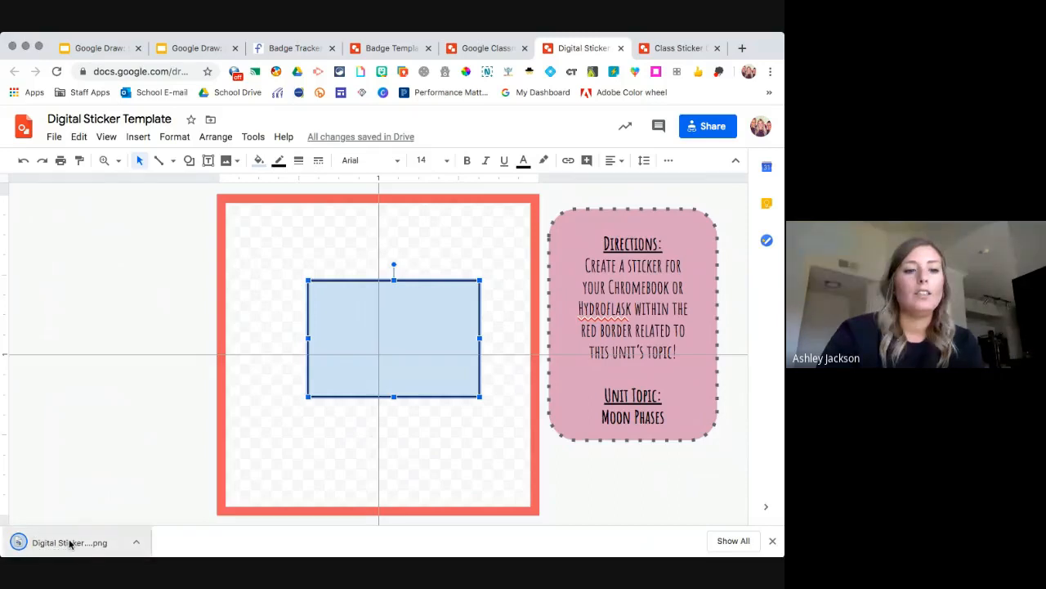
drag(70, 543, 742, 51)
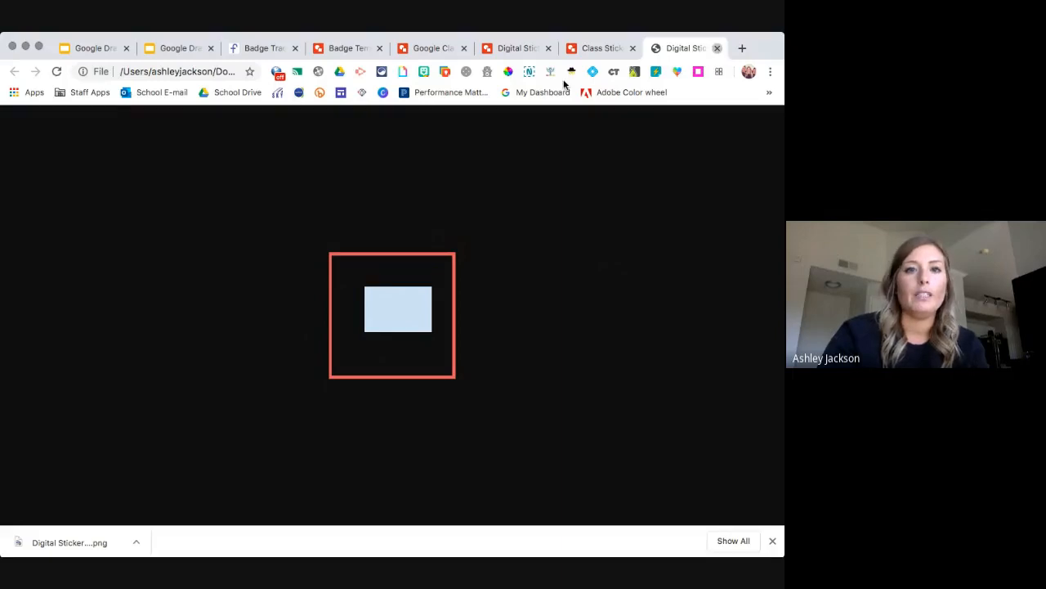
key(super+w)
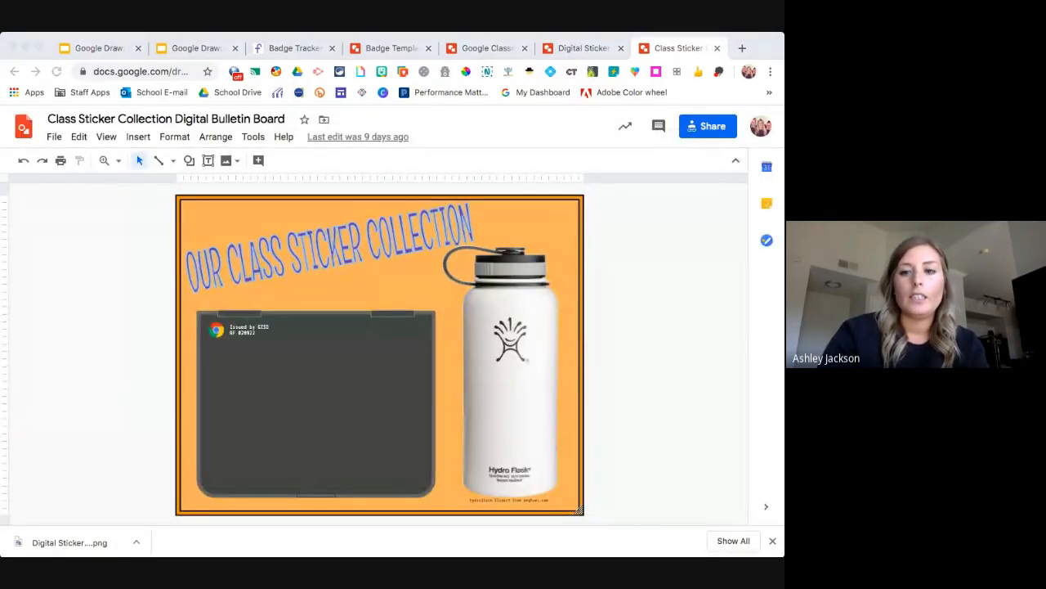
Return to the Google Draw presentation and advance four slides to Credits & Contact Info.
click(100, 314)
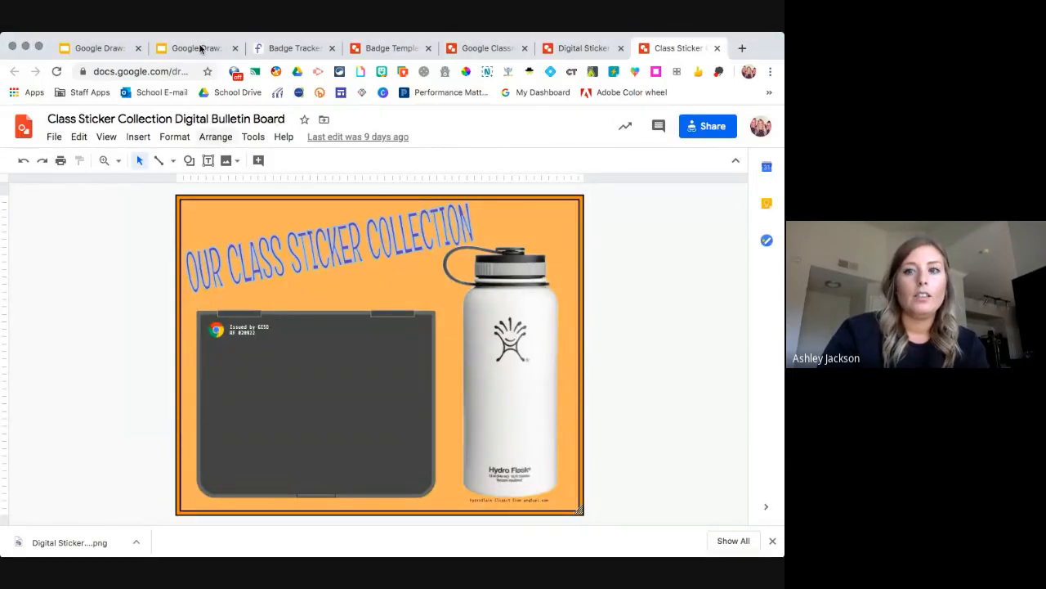
click(200, 49)
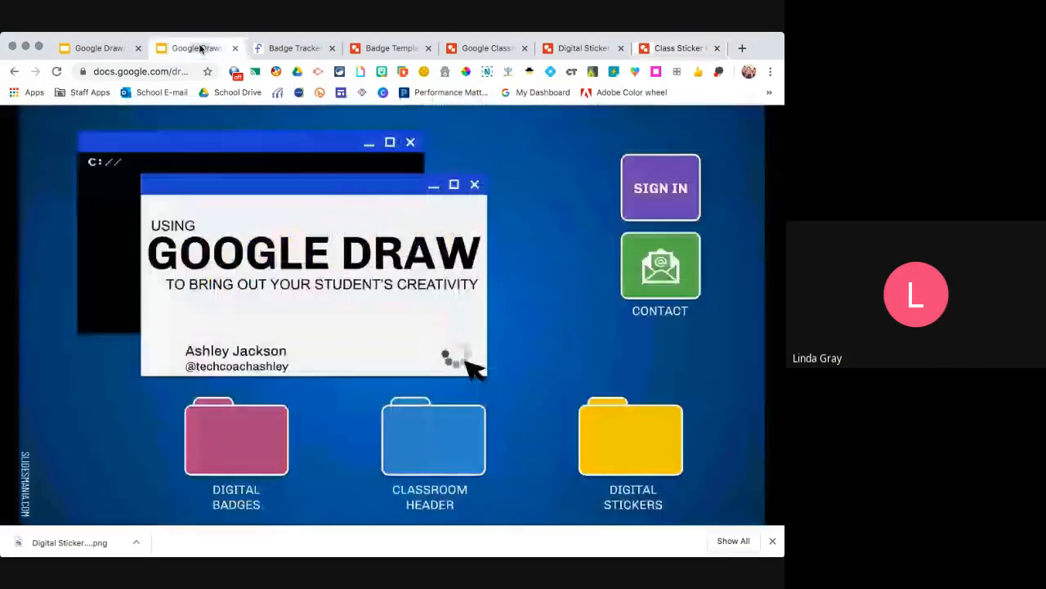
click(377, 234)
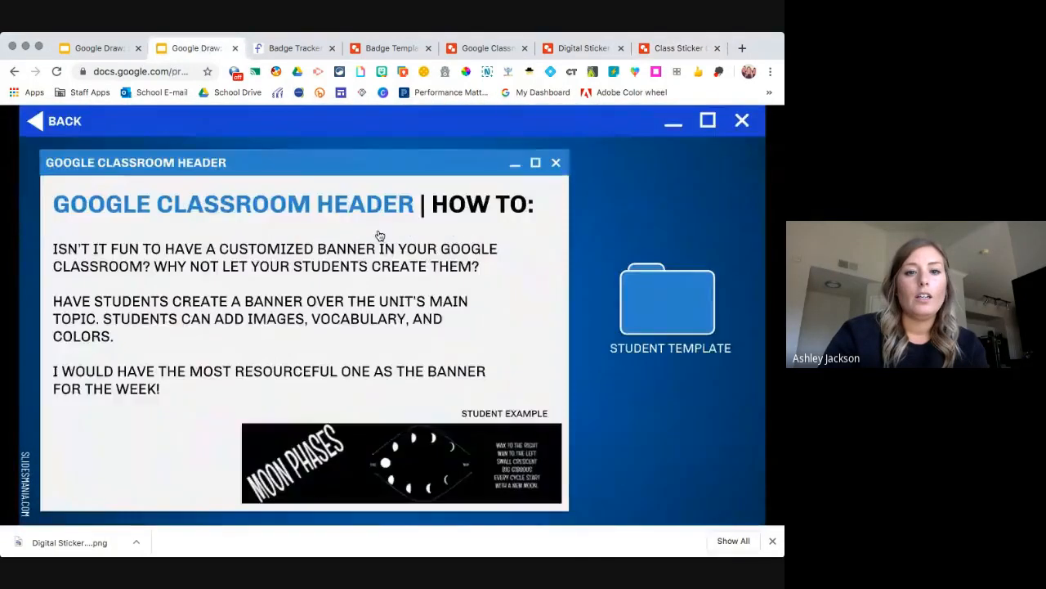
click(378, 235)
click(378, 235)
click(377, 235)
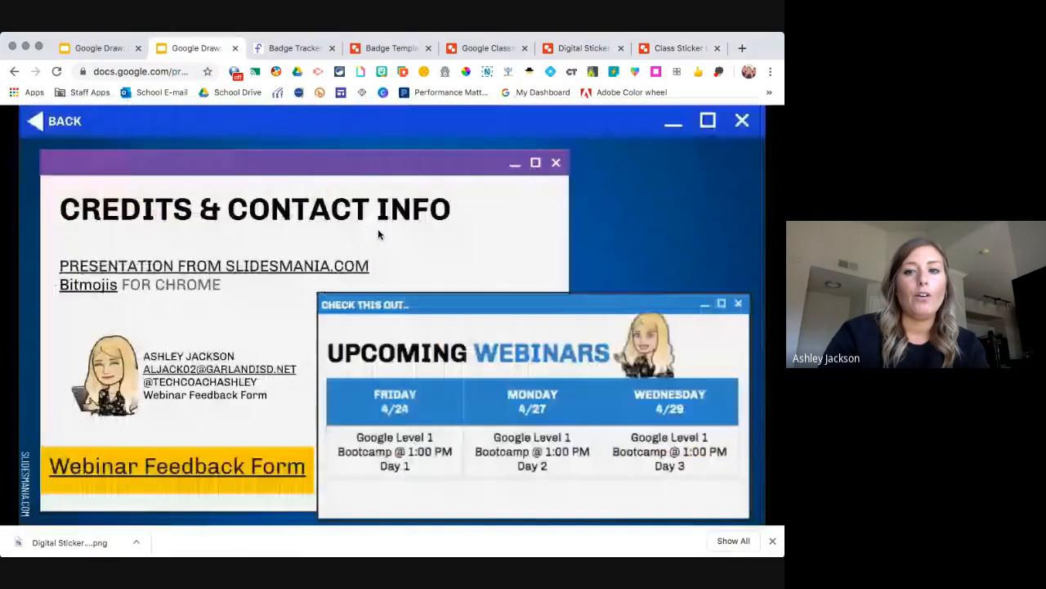